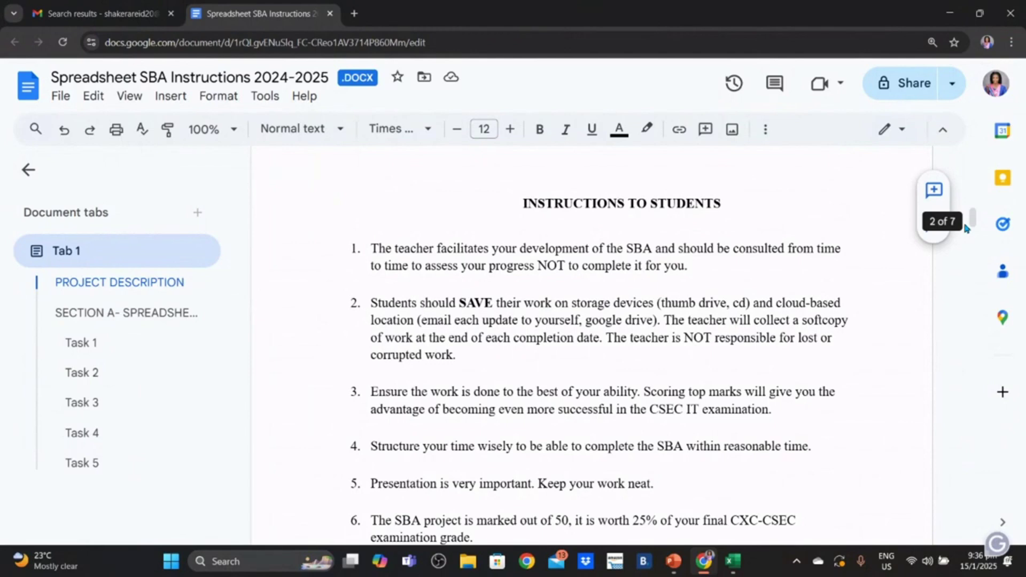
- Colour the first example file name under item 1 of Task 1 in Section A red
left_click_drag(974, 221, 957, 338)
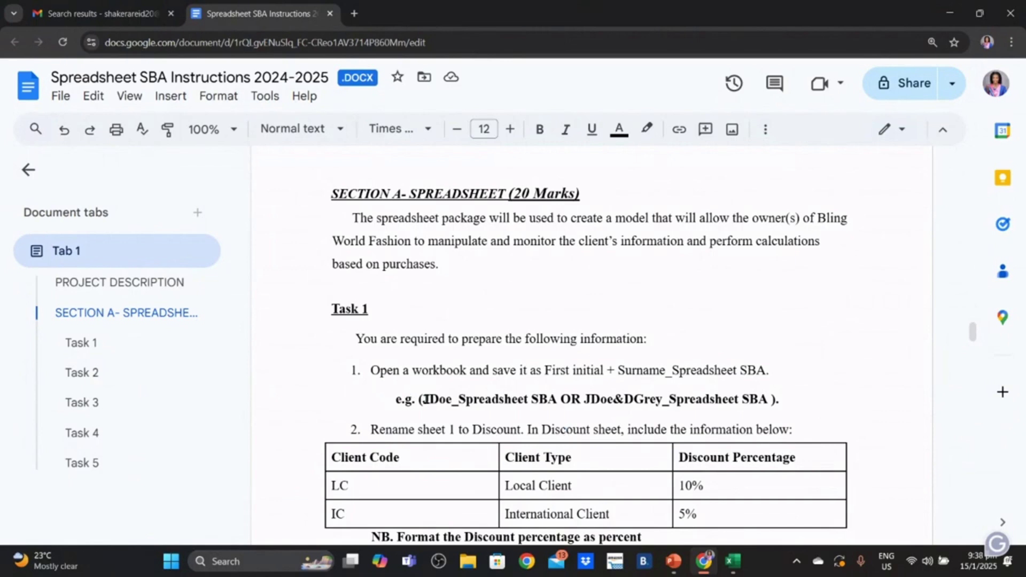
right_click(508, 399)
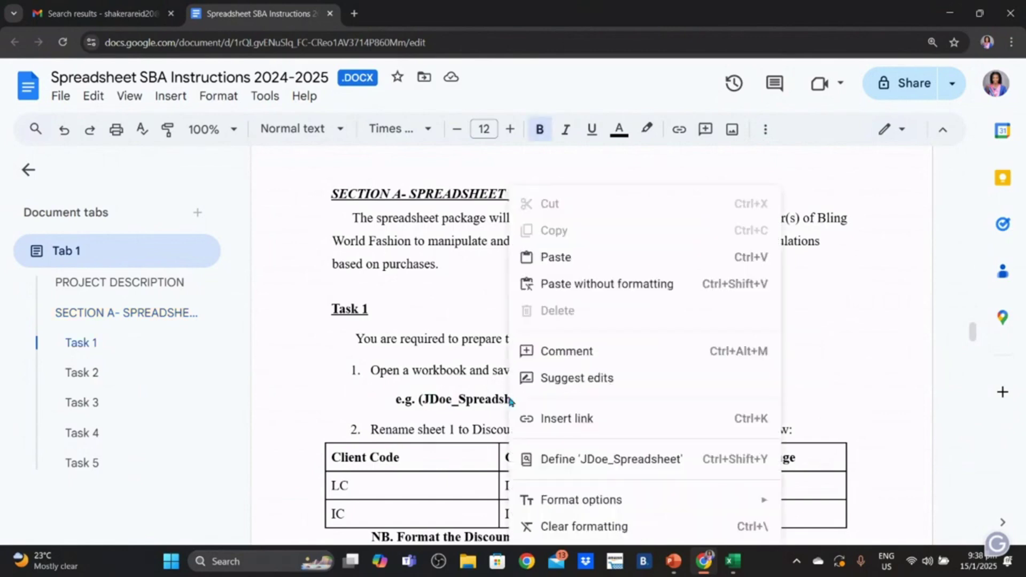
left_click(499, 398)
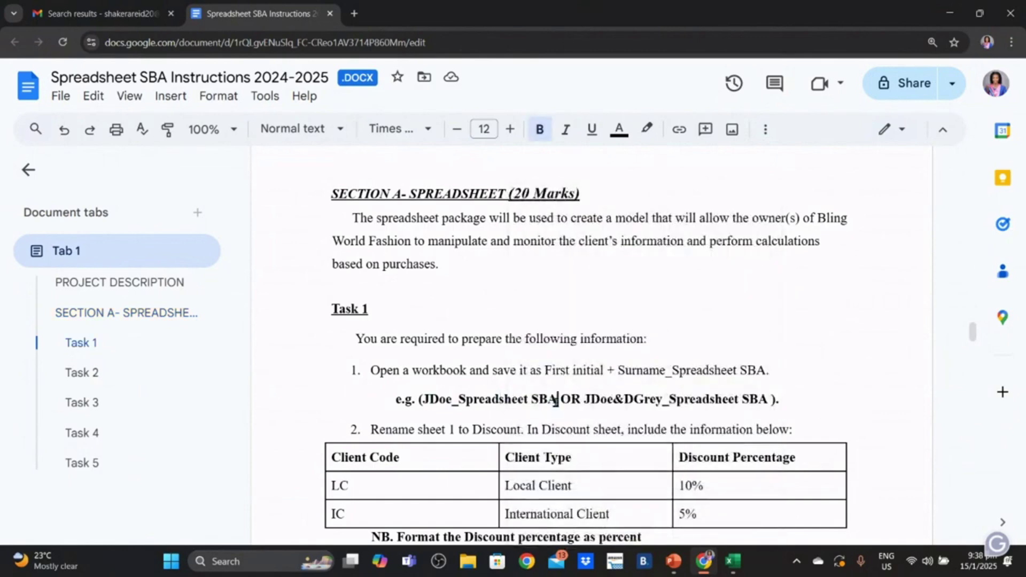
left_click_drag(557, 399, 410, 406)
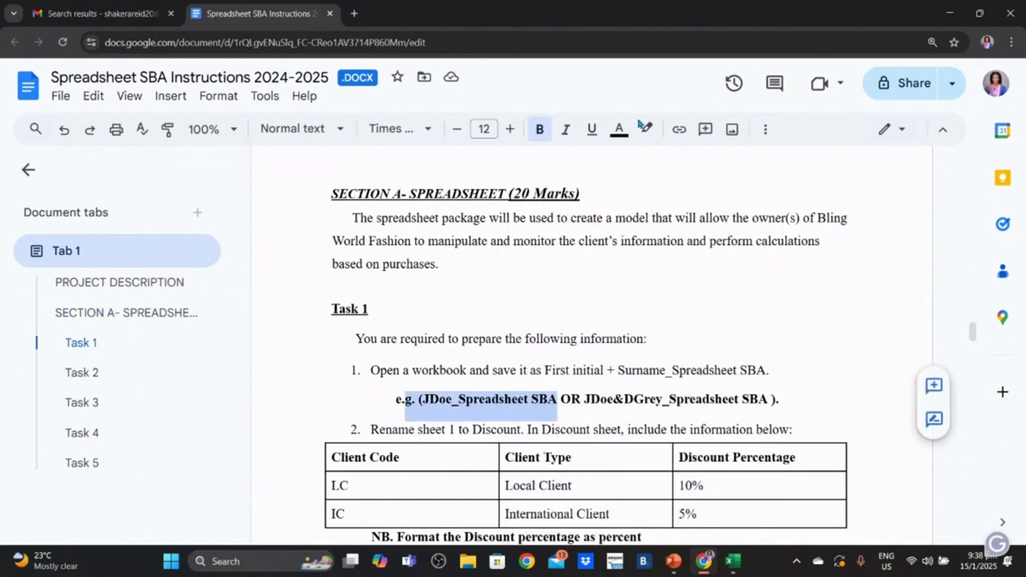
left_click(620, 129)
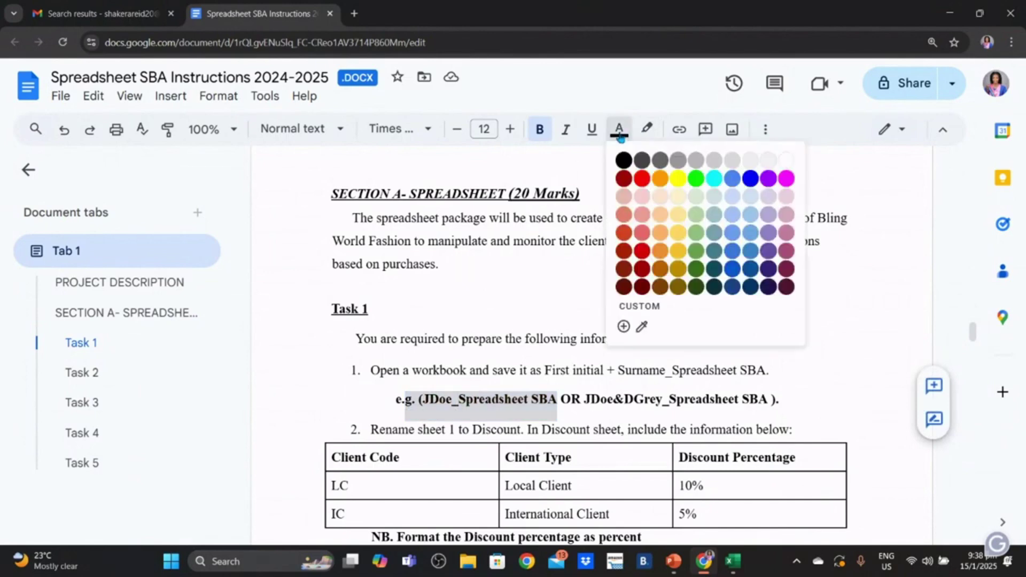
left_click(645, 182)
left_click(662, 334)
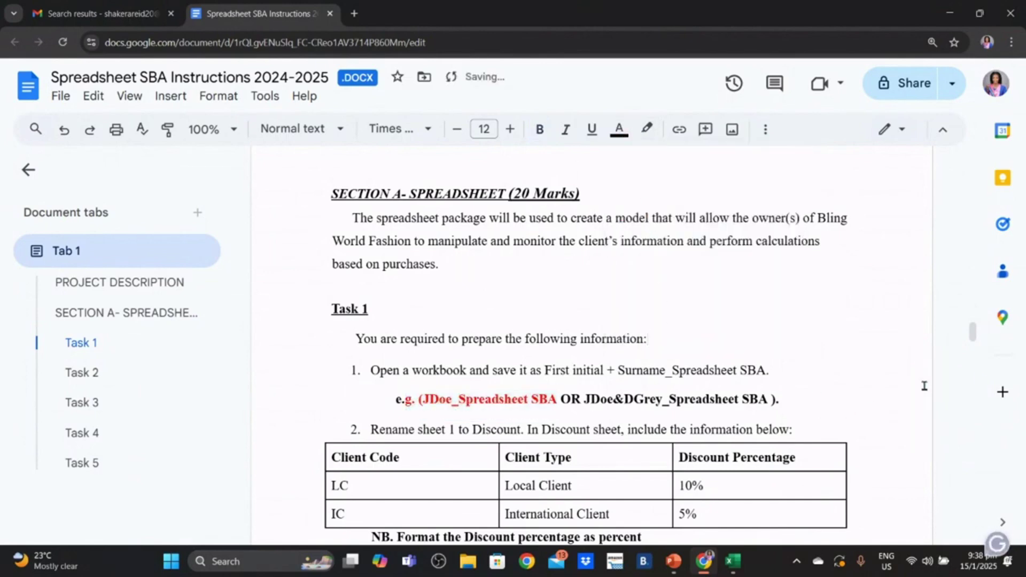
- Examine the paired-surname part of the second example file name under item 1 of Task 1
left_click_drag(972, 338, 972, 353)
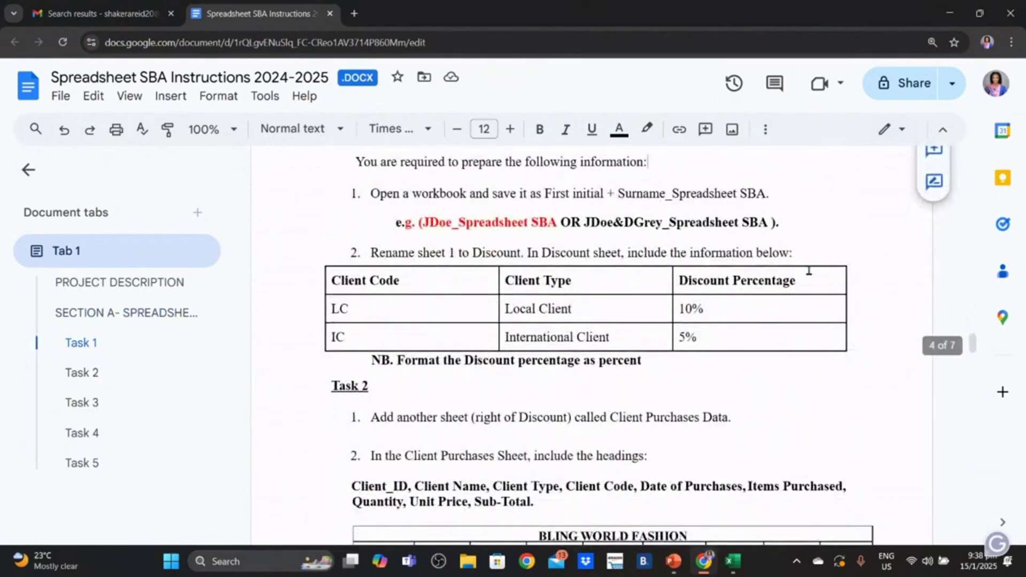
left_click_drag(663, 222, 583, 222)
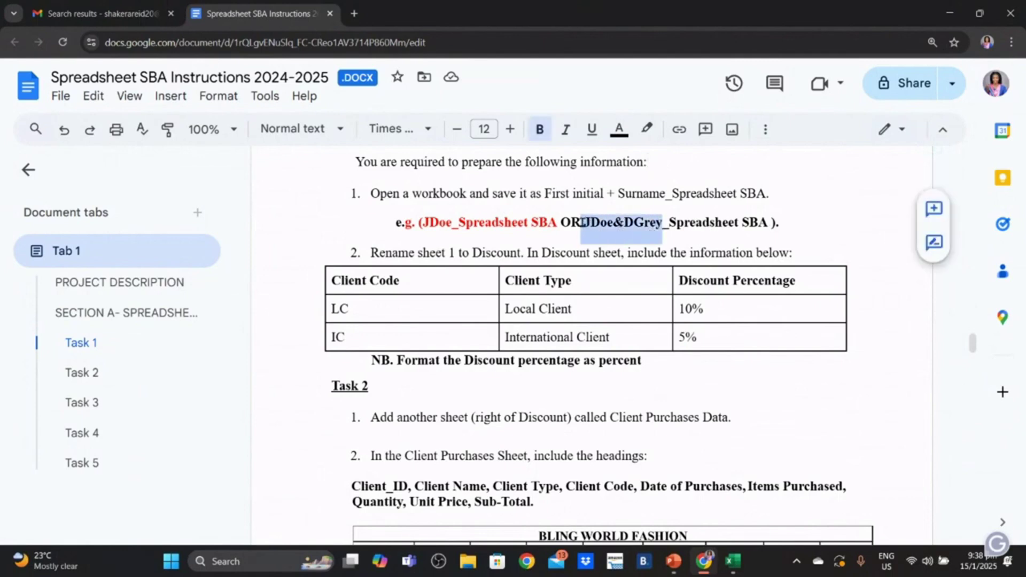
left_click(700, 388)
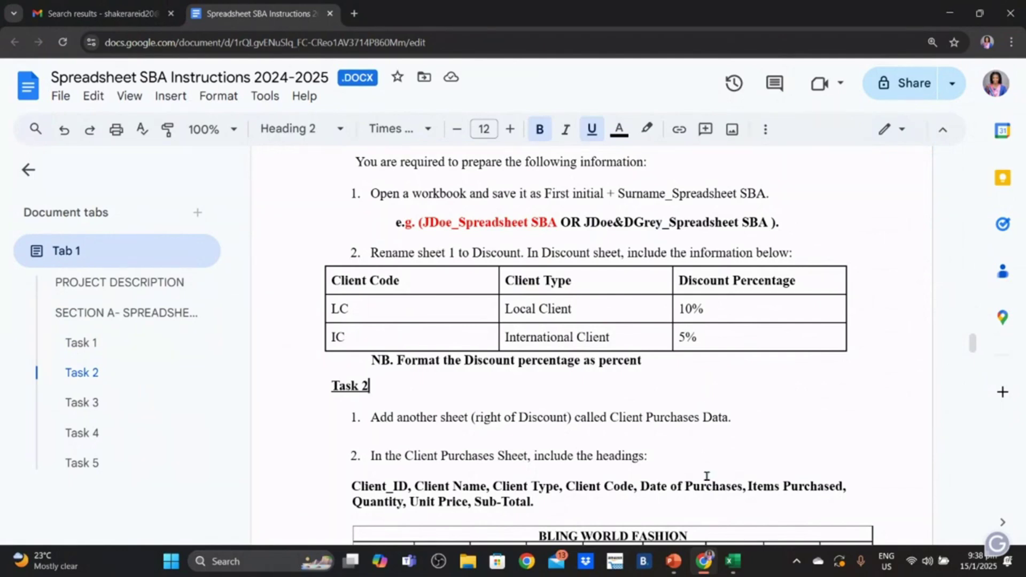
mouse_move(731, 572)
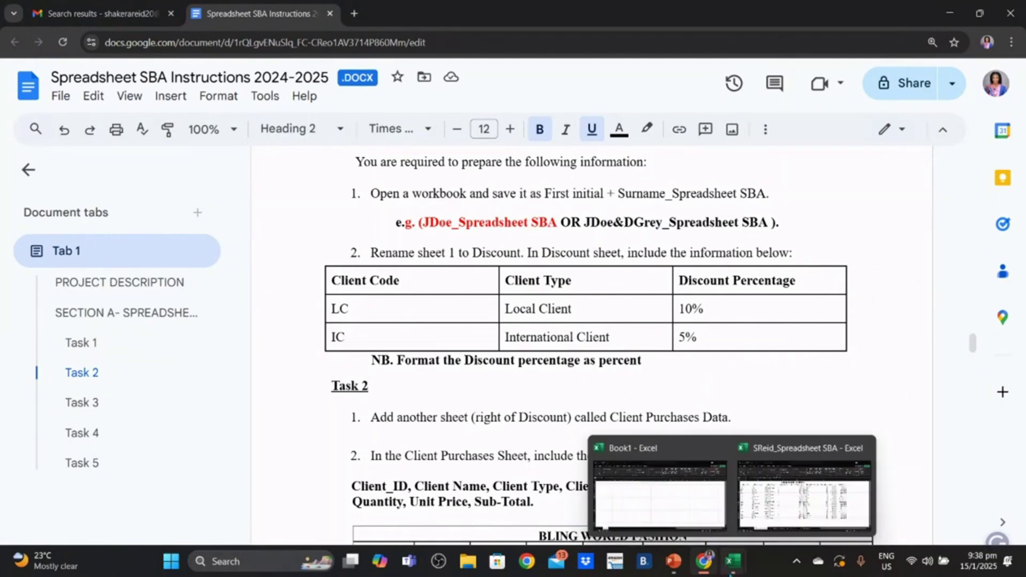
left_click(706, 518)
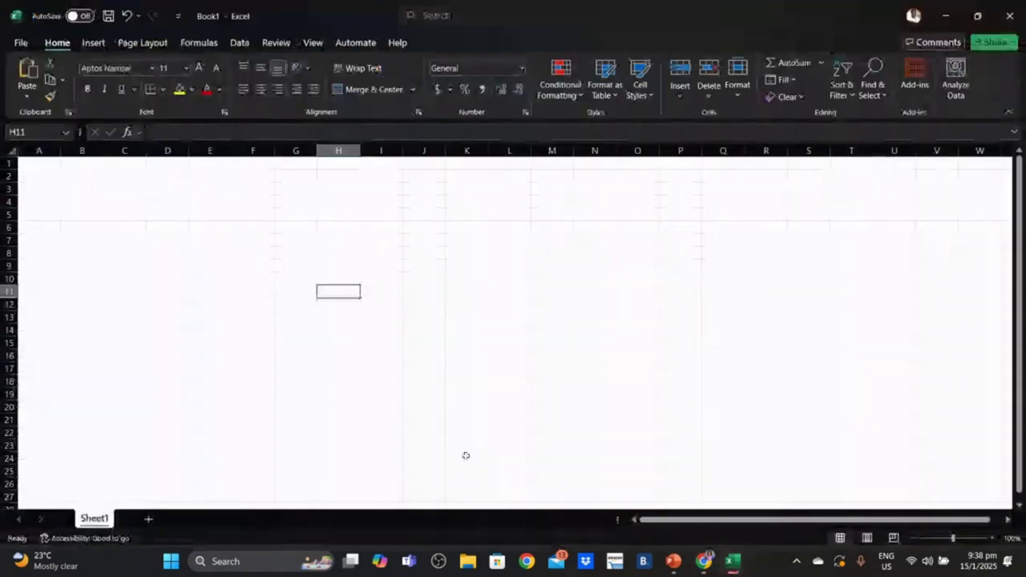
double_click(92, 519)
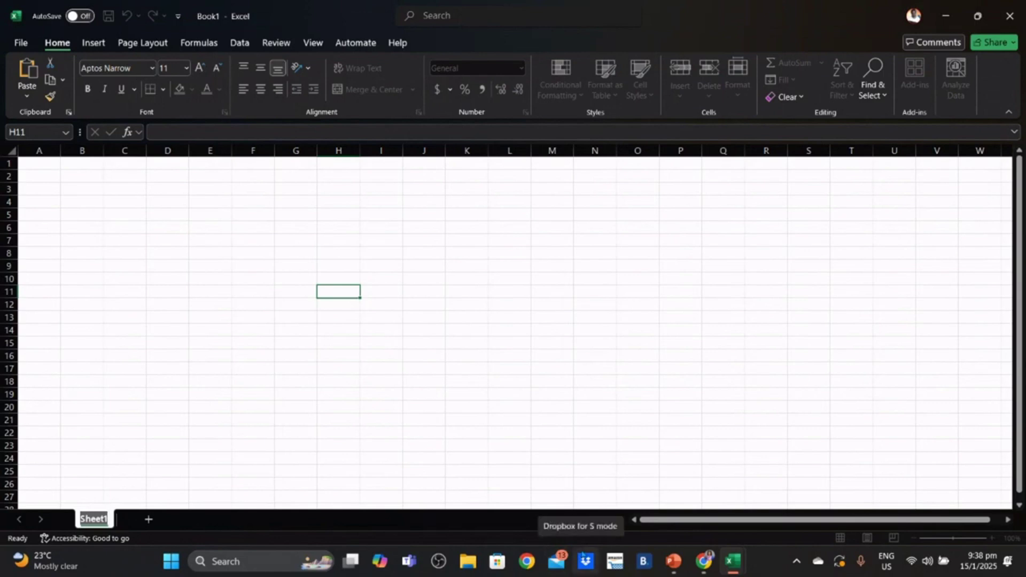
key("BackSpace")
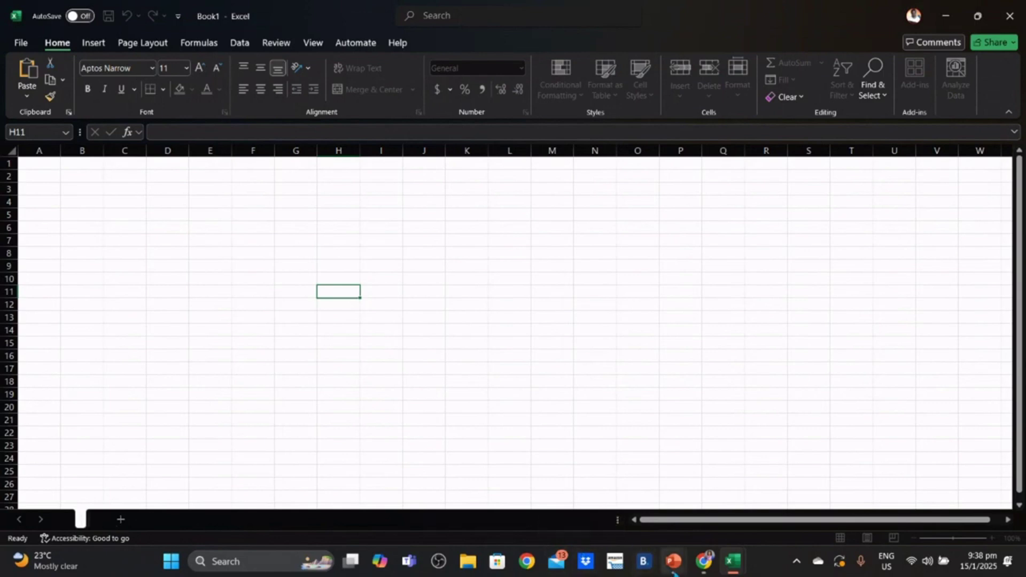
- Switch back to the instructions in Google Docs and highlight the sheet name "Discount" in item 2 of Task 1 red
mouse_move(704, 561)
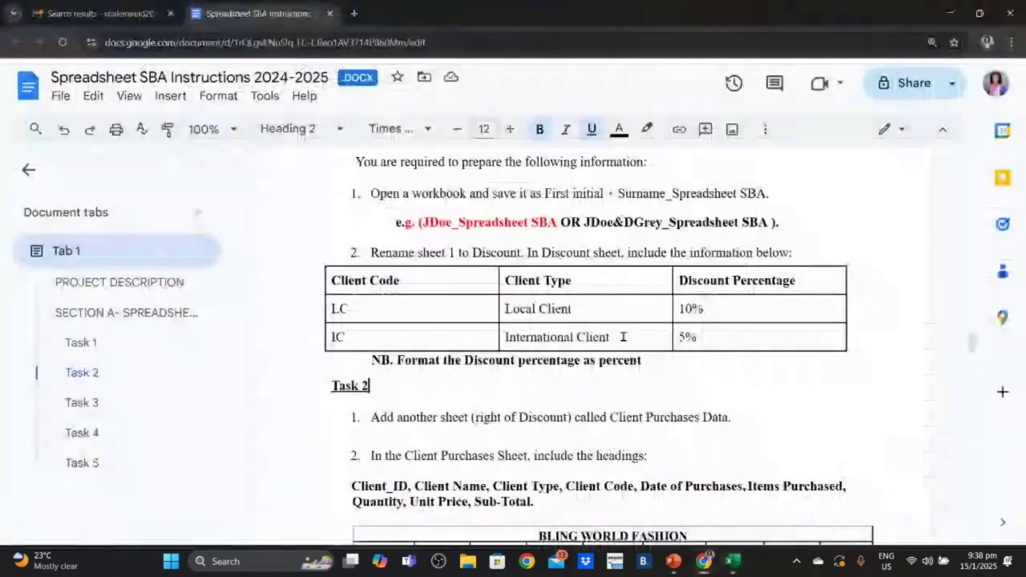
left_click(847, 497)
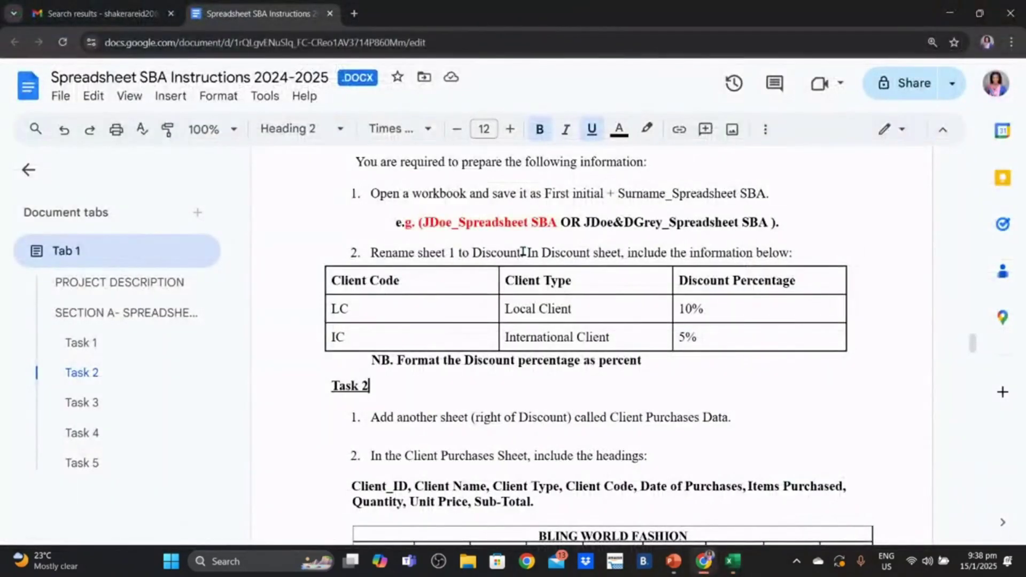
left_click_drag(521, 253, 472, 254)
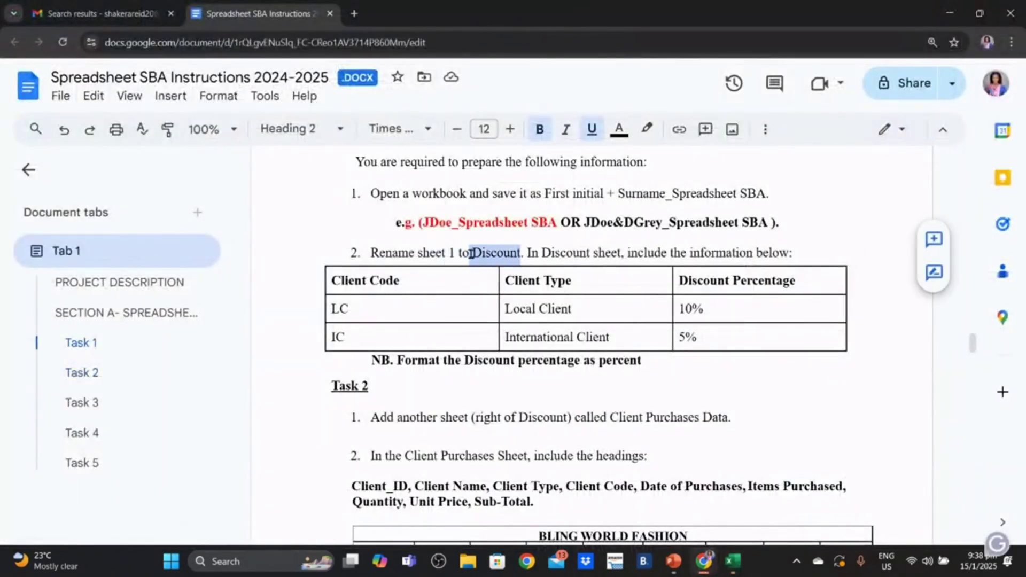
left_click(648, 130)
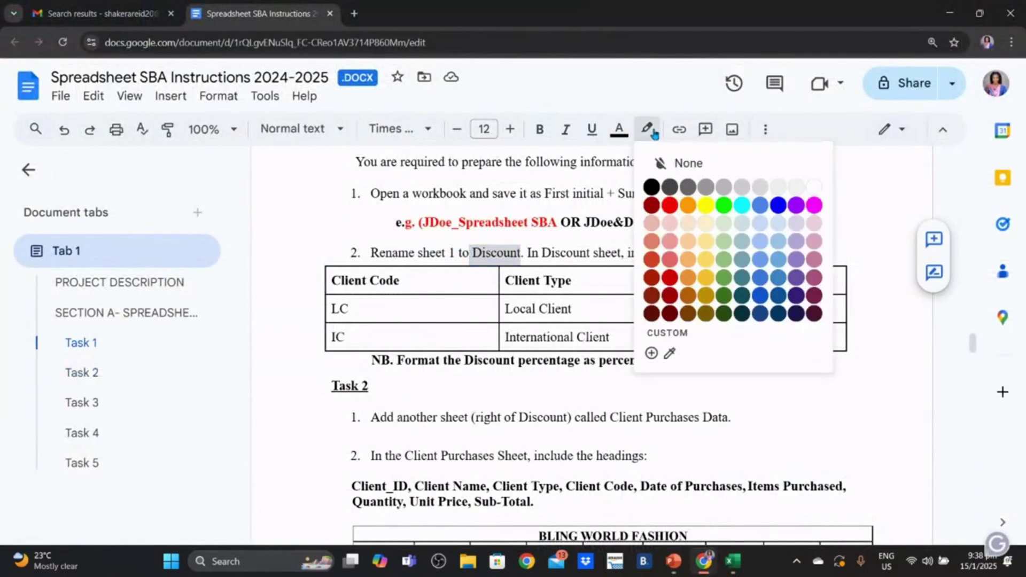
left_click(670, 208)
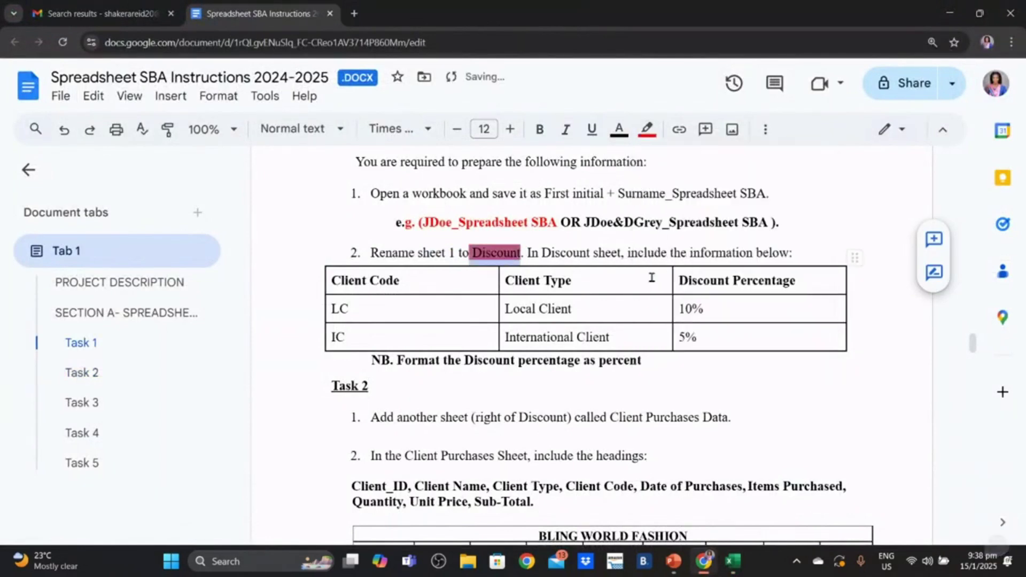
left_click(655, 253)
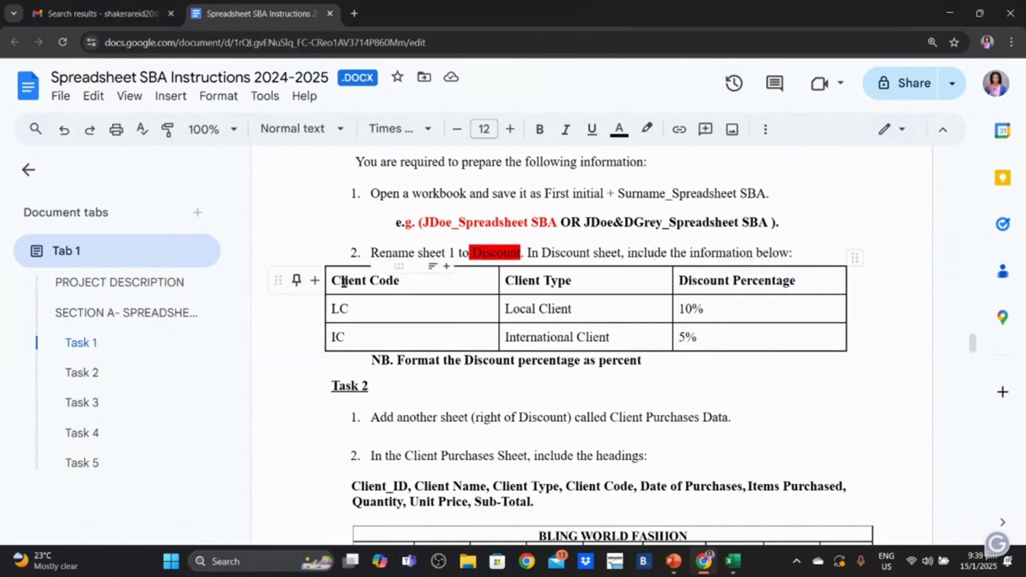
- Review the Task 1 discount table, and switch to the completed Spreadsheet SBA workbook in Excel to view its Discount sheet
left_click_drag(332, 280, 720, 337)
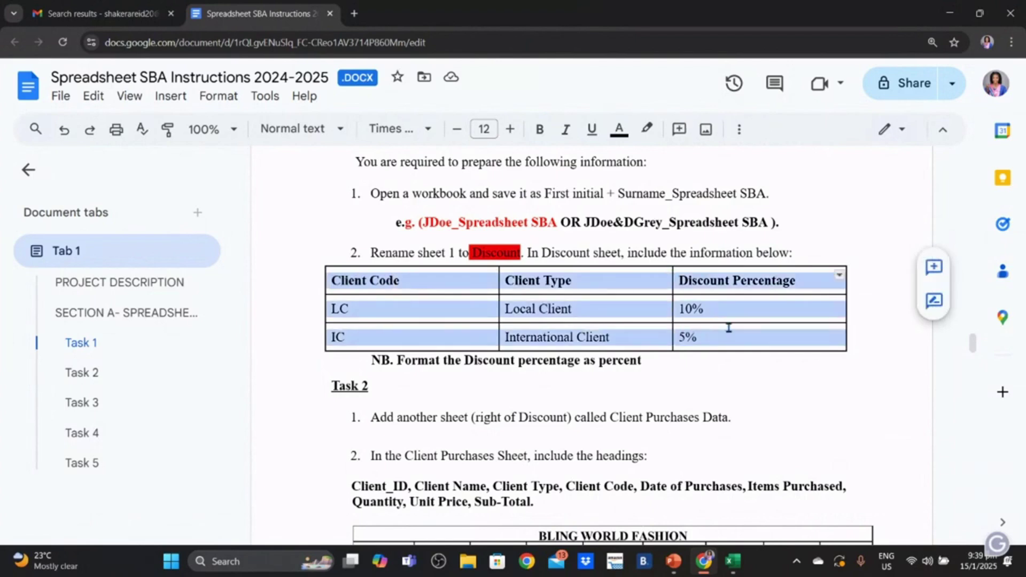
left_click(790, 418)
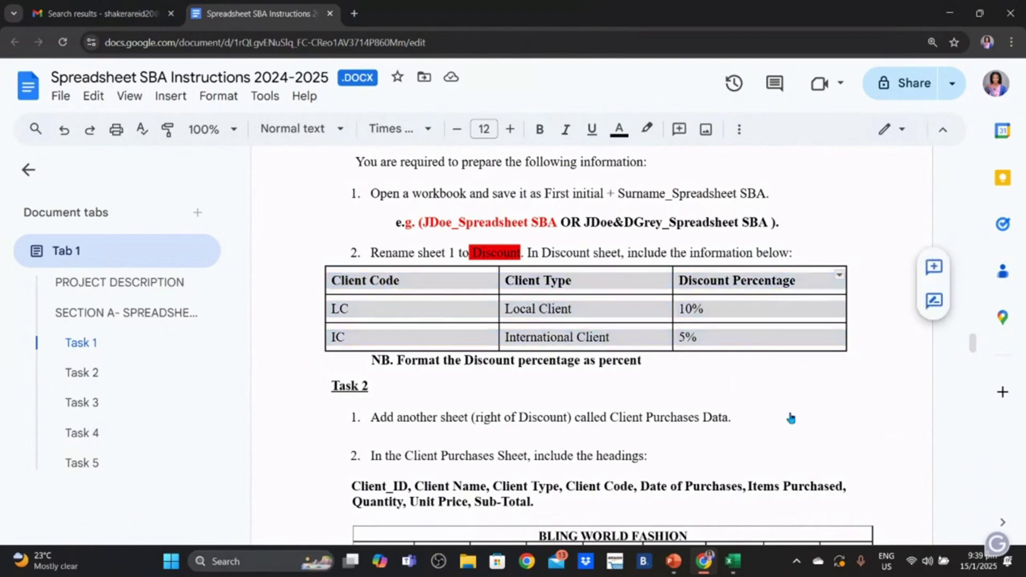
left_click(733, 561)
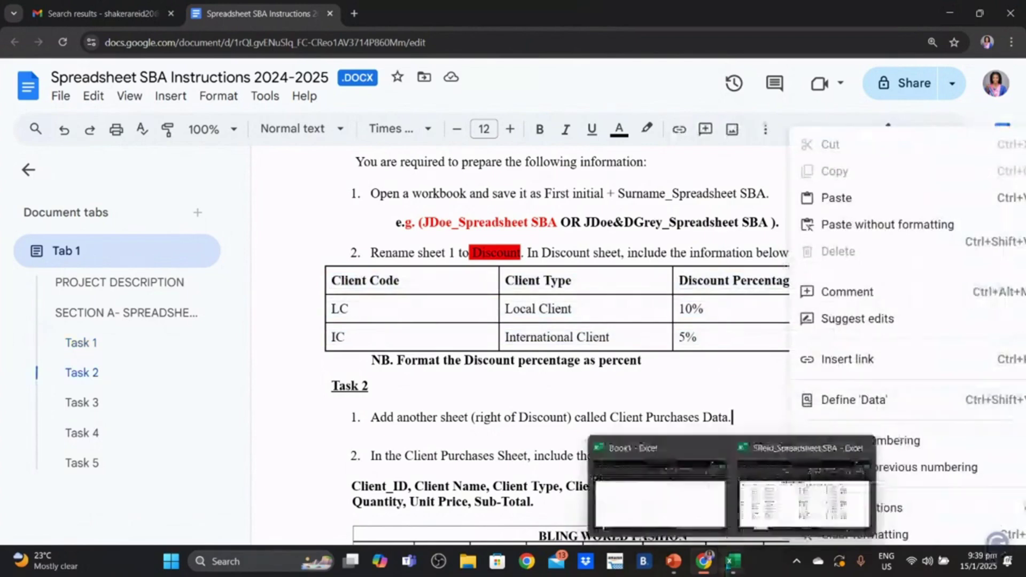
left_click(758, 516)
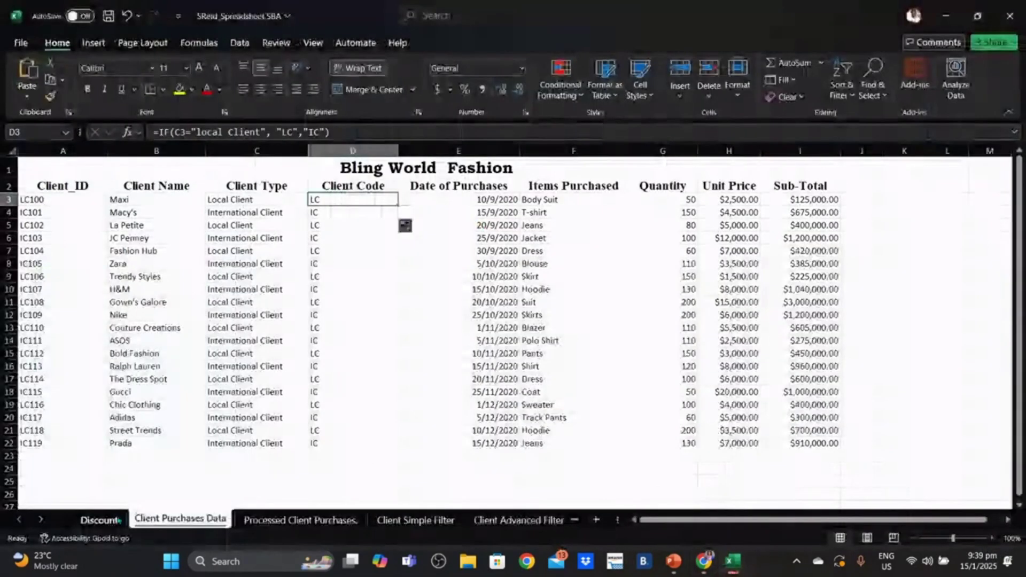
left_click(113, 520)
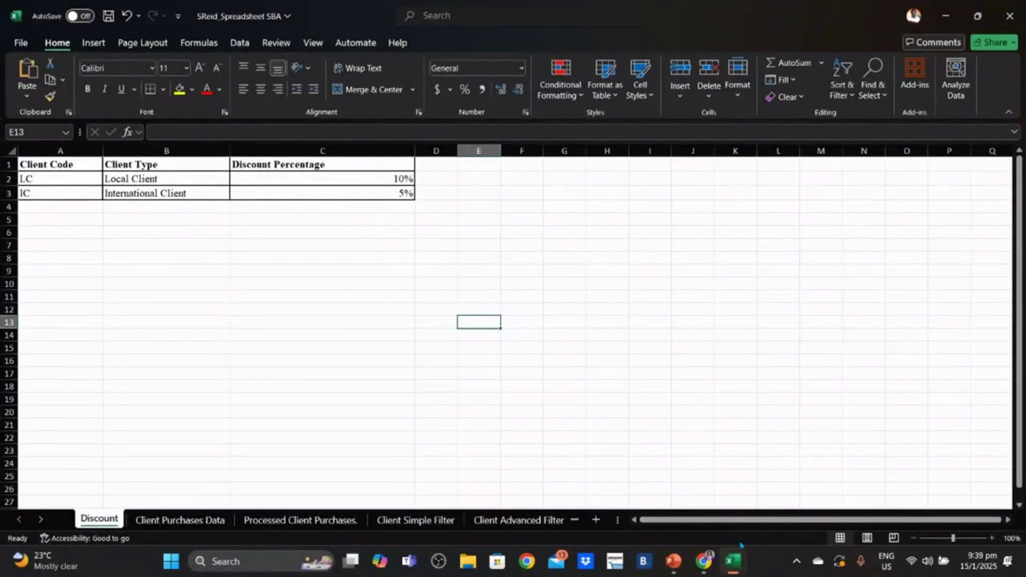
- Switch back to the instructions in Google Docs and colour the Discount Percentage heading in the Task 1 table red
mouse_move(735, 570)
mouse_move(703, 561)
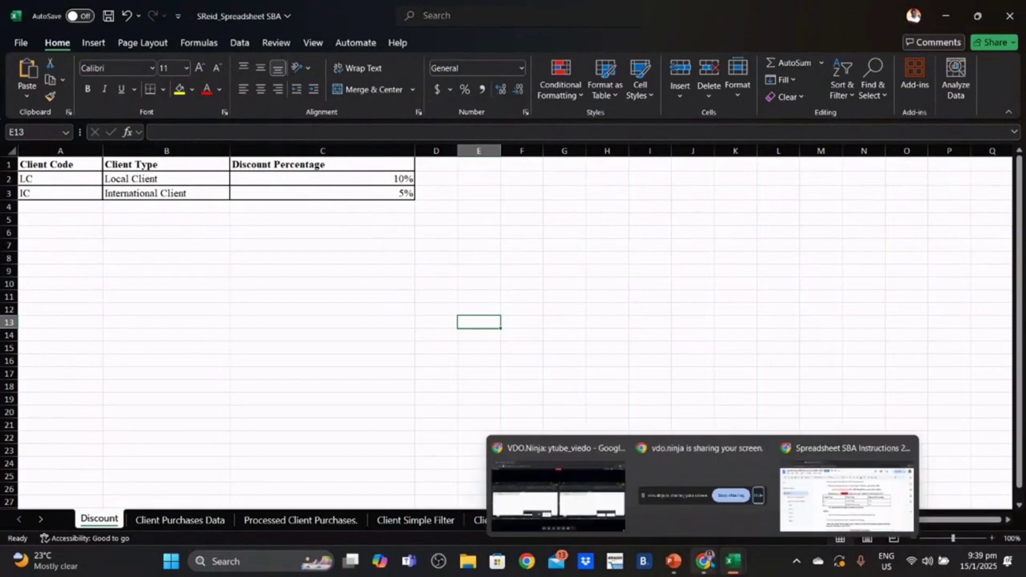
left_click(801, 498)
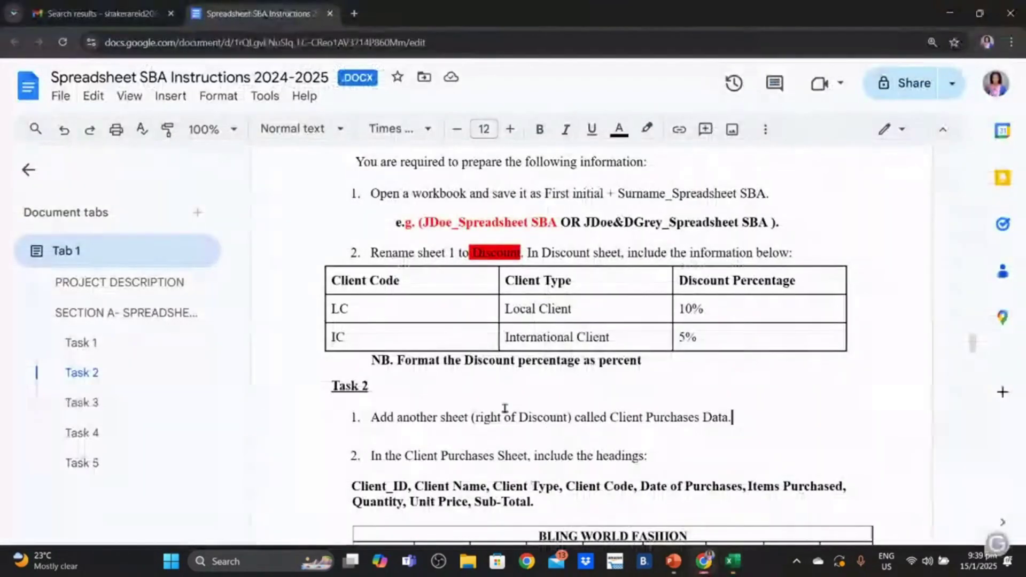
left_click_drag(368, 365, 646, 368)
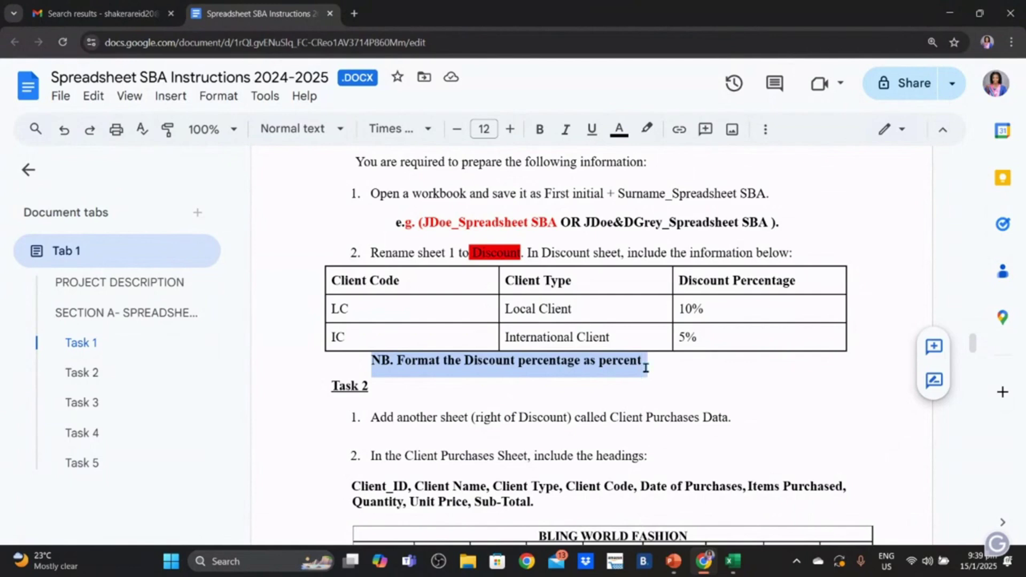
left_click(741, 280)
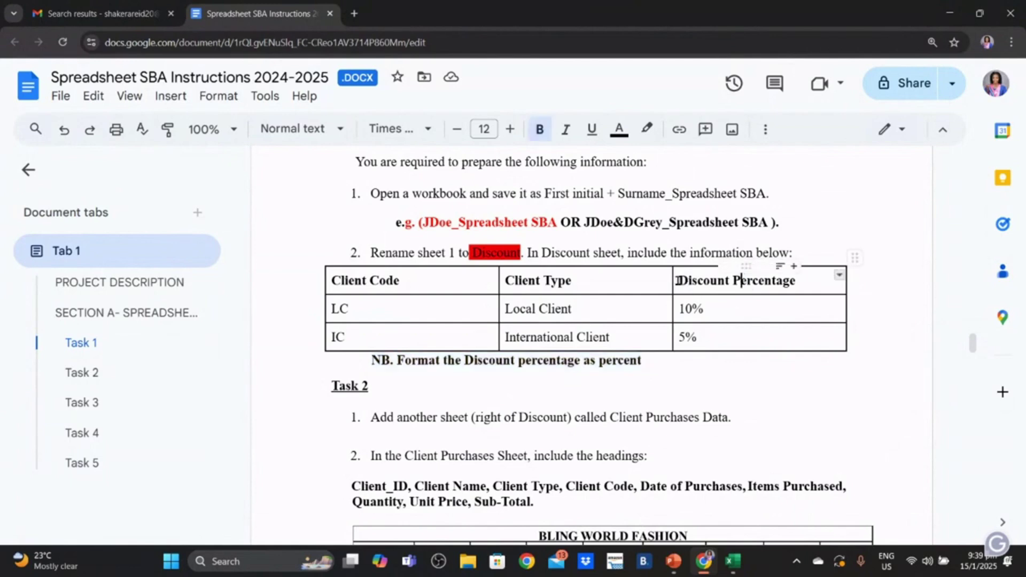
left_click_drag(677, 280, 814, 288)
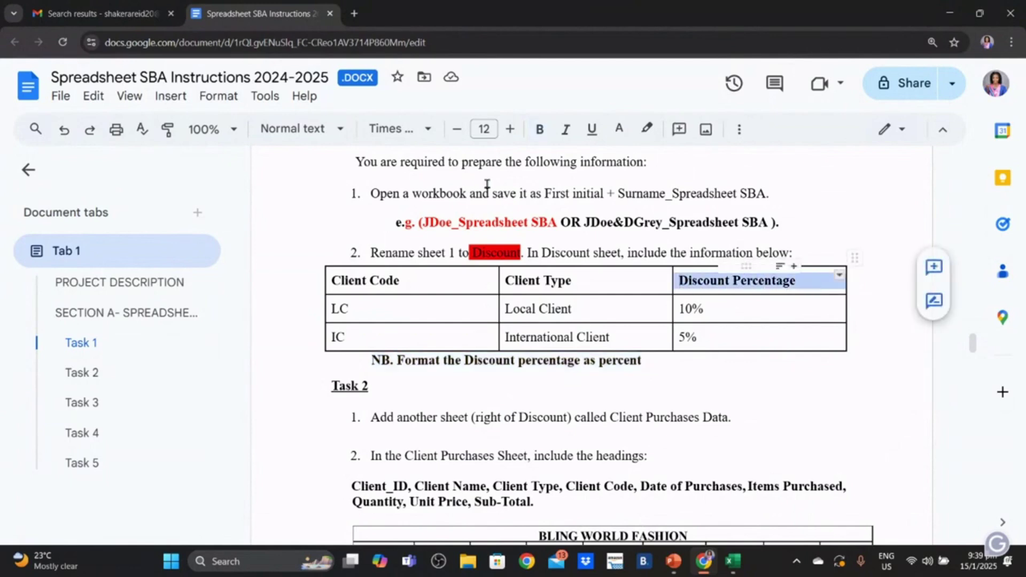
left_click(619, 129)
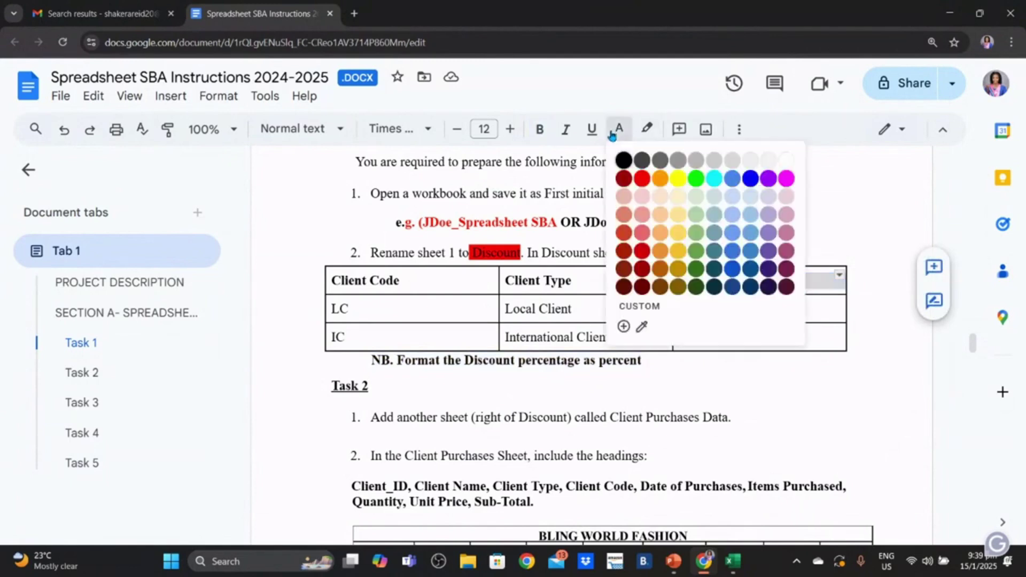
left_click(646, 182)
left_click(727, 350)
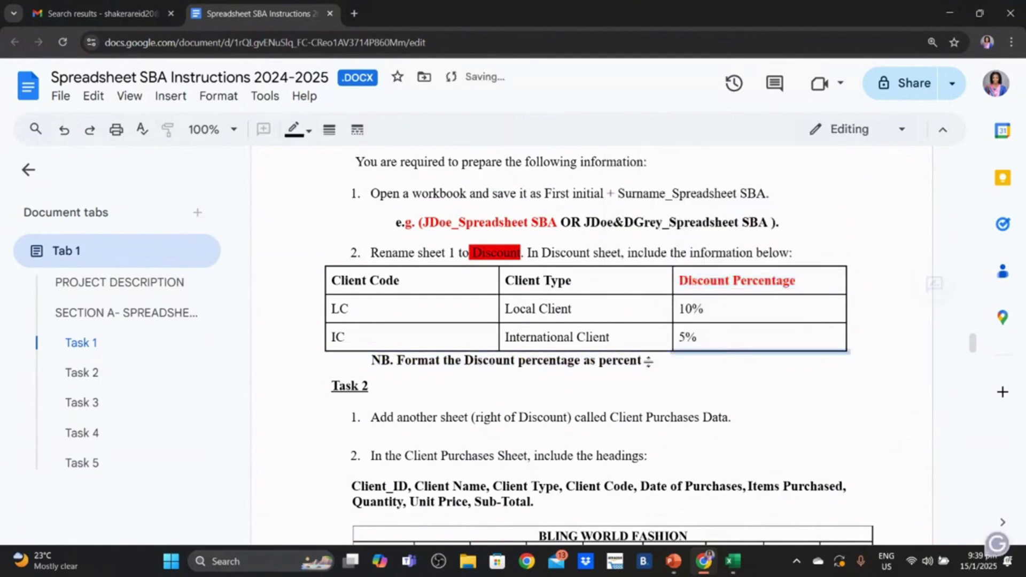
- Highlight the word "percent" in the NB note below the Task 1 table yellow
left_click_drag(642, 361, 596, 363)
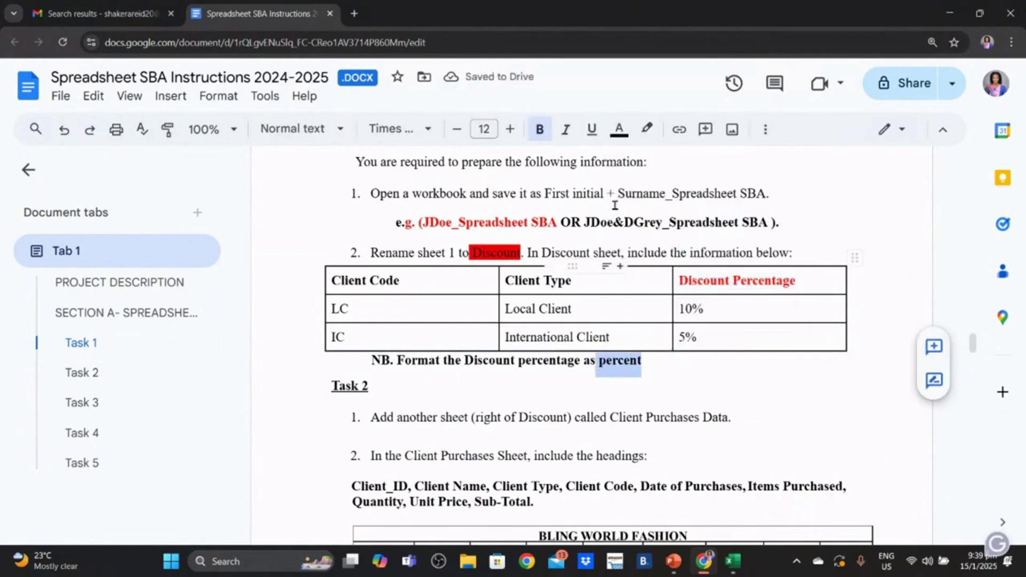
left_click(647, 128)
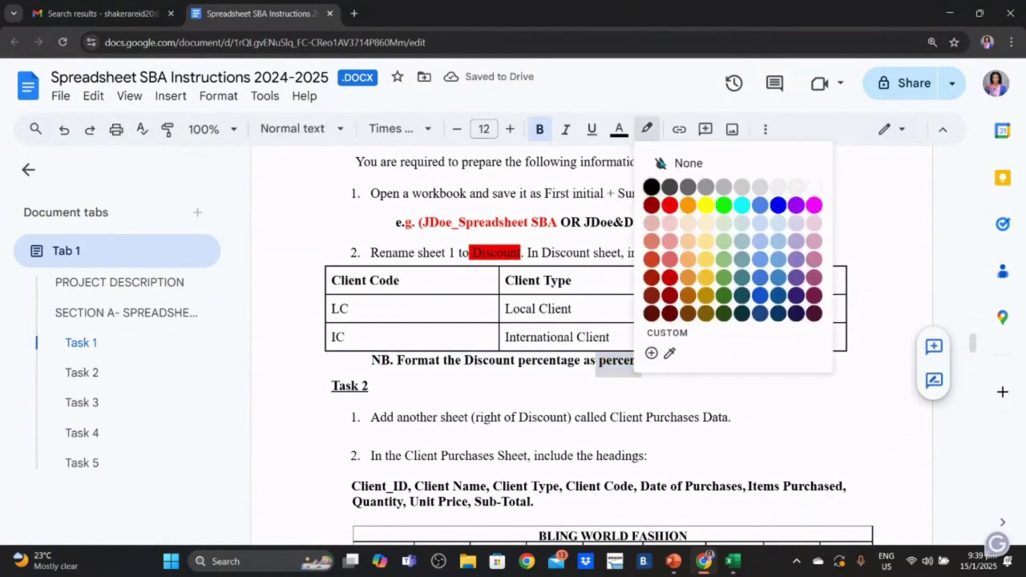
left_click(707, 205)
left_click(732, 386)
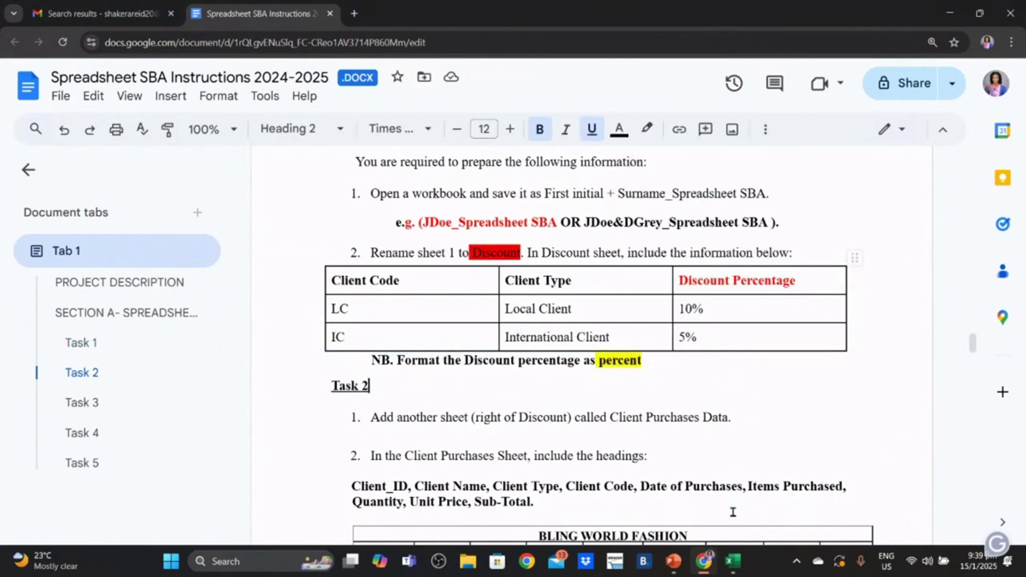
- Switch to the blank Book1 workbook in Excel and enter 10 in F2 and 5 in F3
mouse_move(733, 561)
left_click(708, 510)
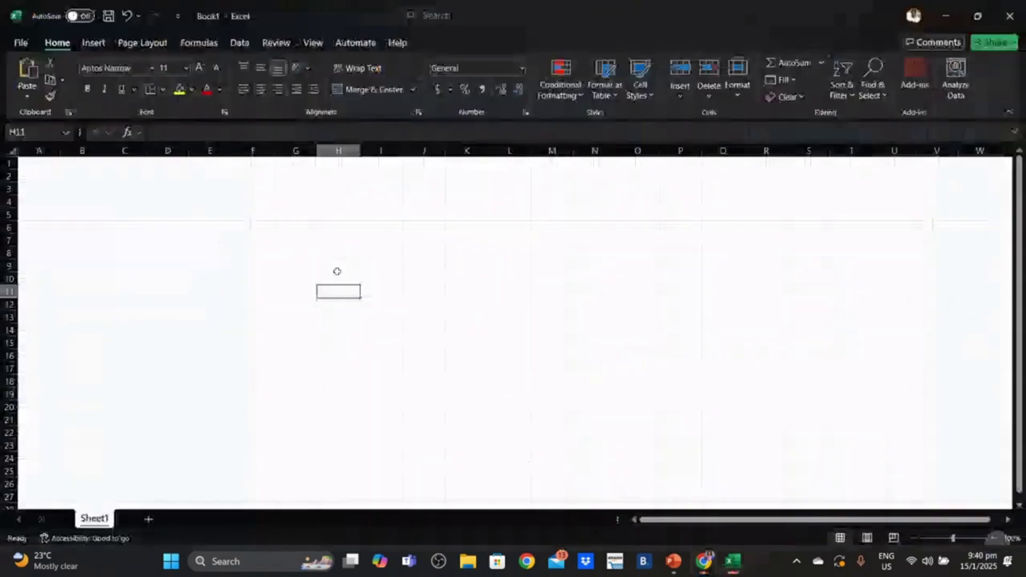
left_click(253, 177)
type("10")
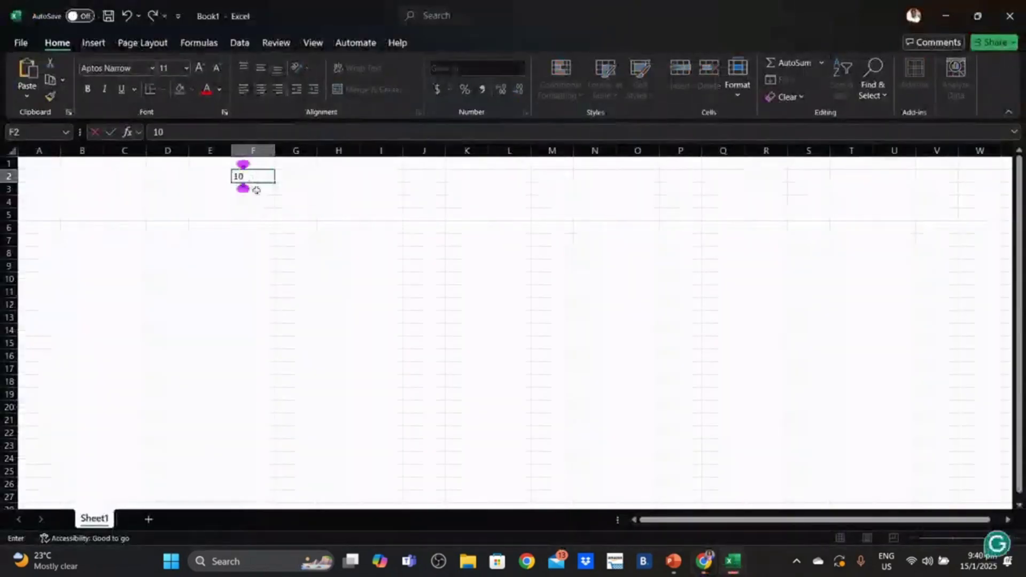
key("Return")
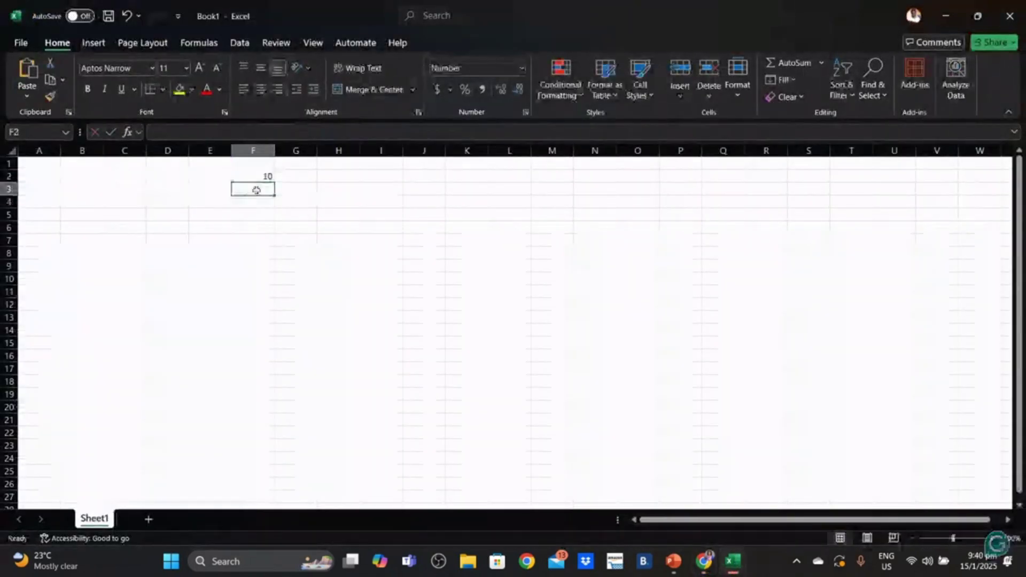
type("5")
left_click(305, 239)
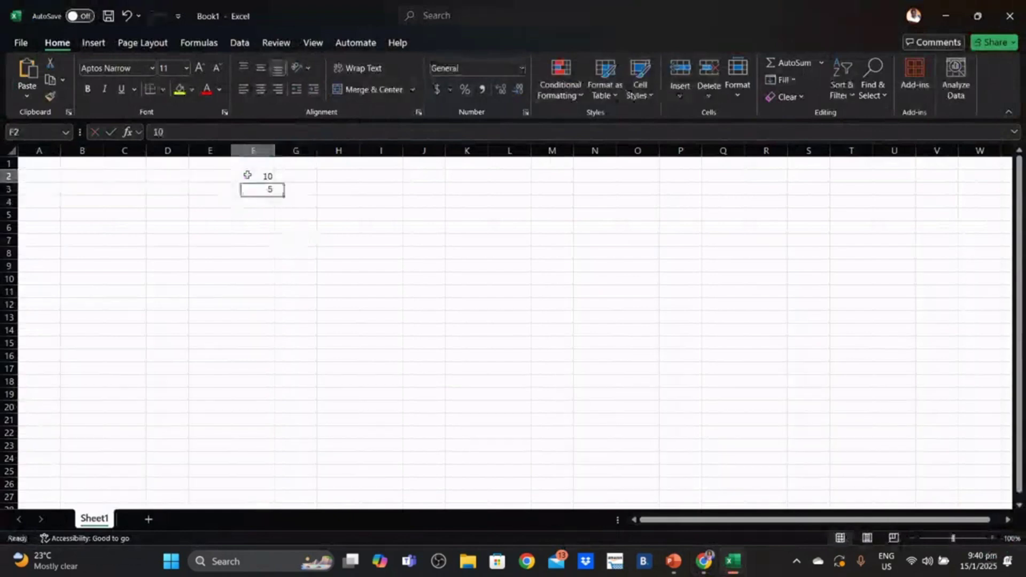
- Format cells F2:F3 as Percentage with 0 decimal places
left_click_drag(256, 177, 262, 197)
left_click(261, 196)
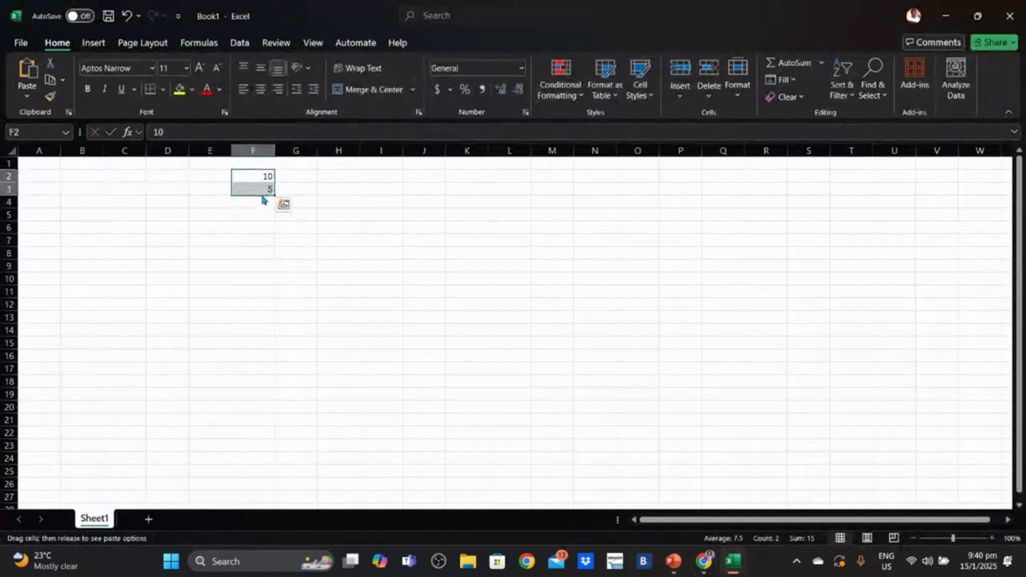
left_click(262, 195)
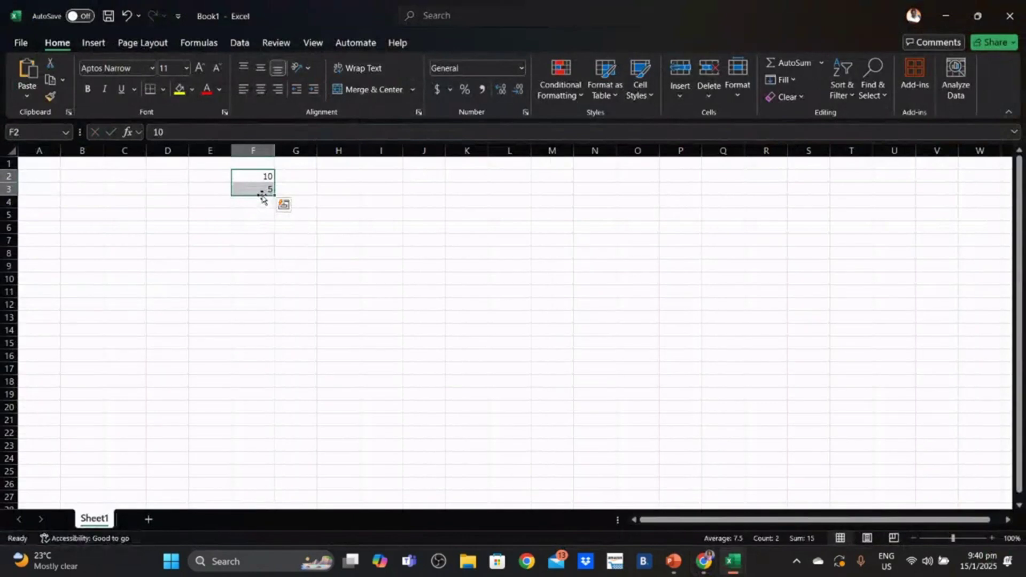
right_click(262, 185)
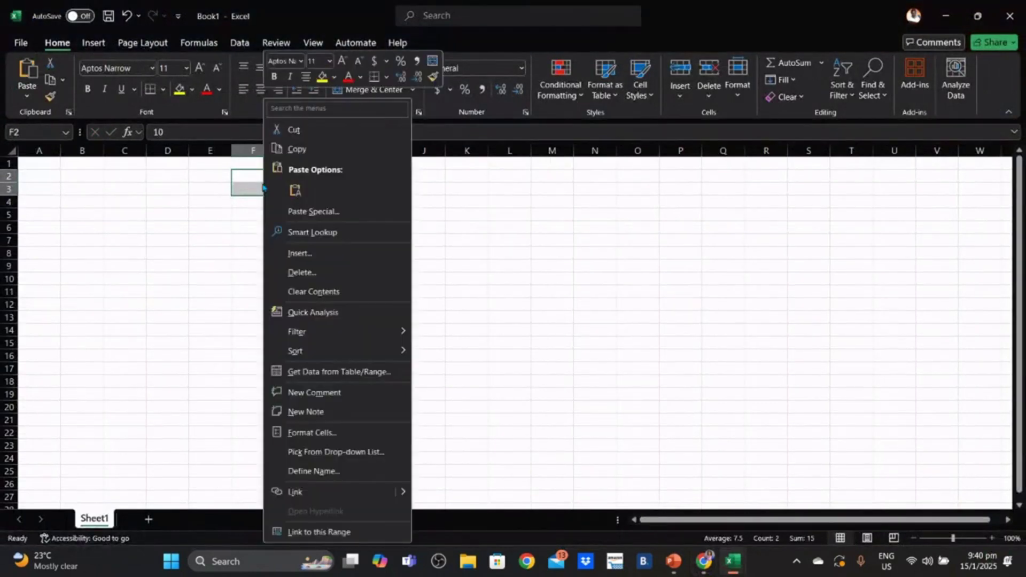
left_click(325, 434)
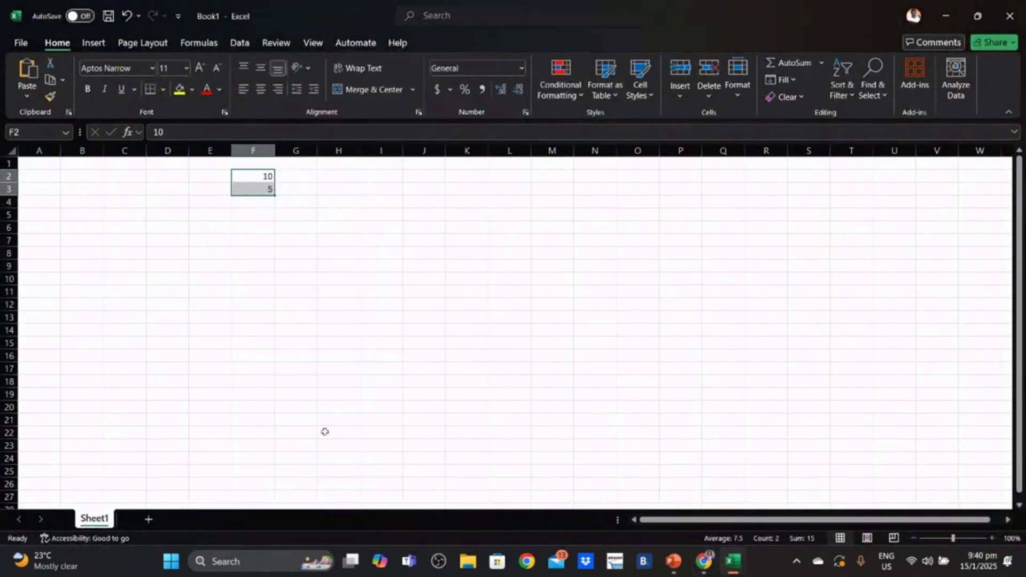
left_click(177, 324)
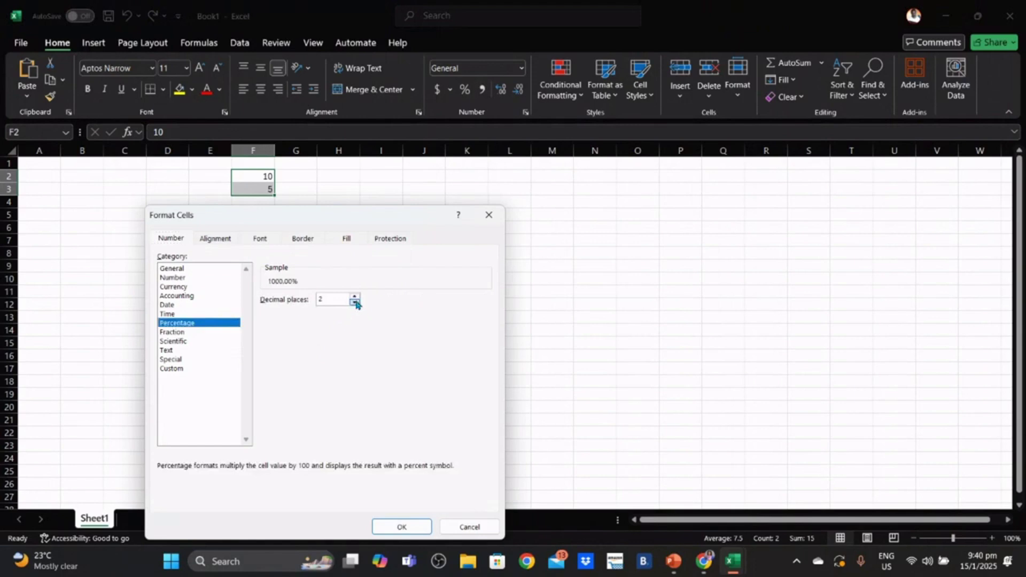
left_click(355, 304)
left_click(355, 303)
left_click(398, 528)
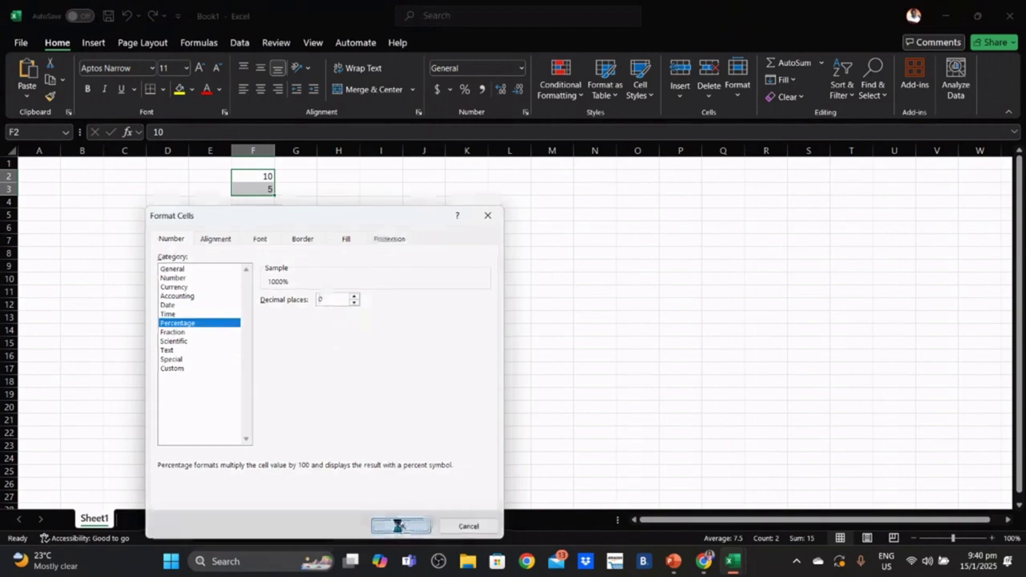
left_click(343, 304)
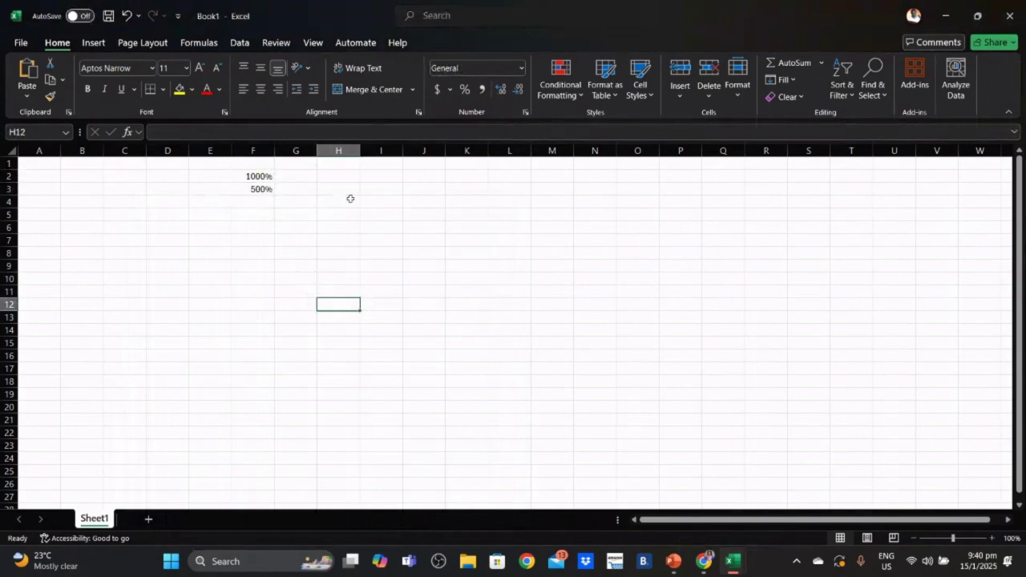
- Enter the decimal discounts 0.1 in H2 and 0.05 in H3
left_click(349, 177)
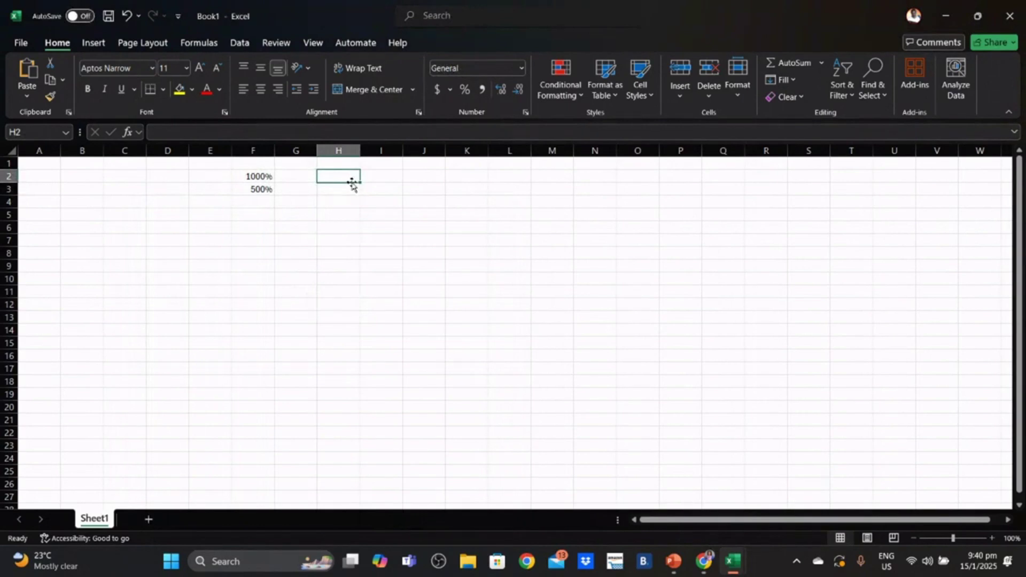
type("00.")
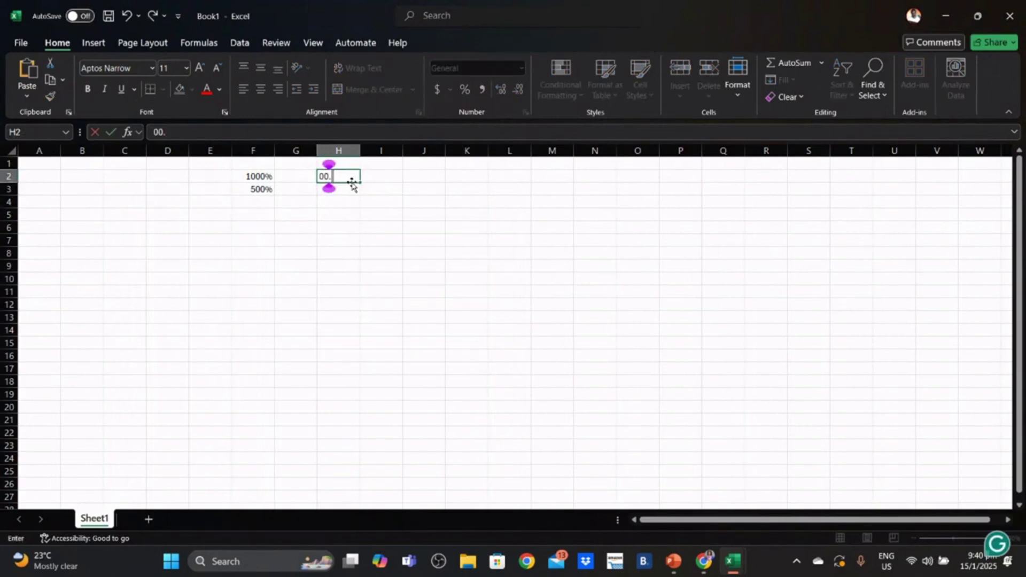
type("1")
key("Return")
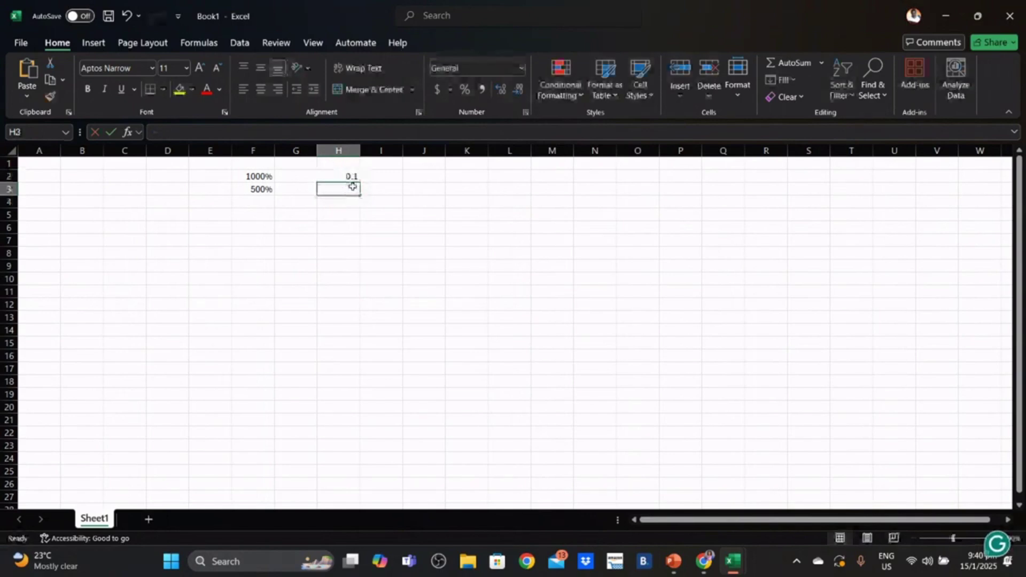
type("0")
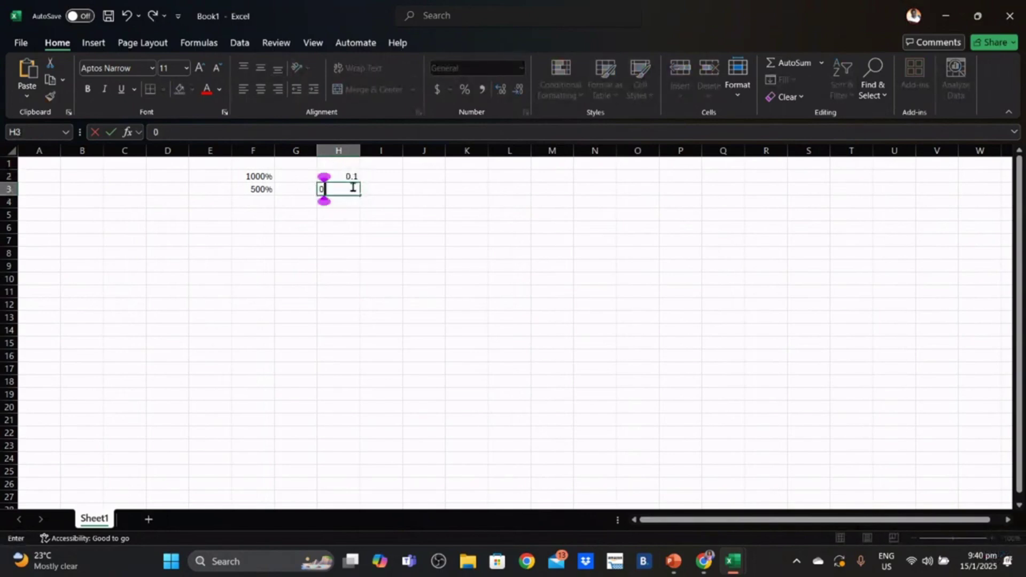
type(".05")
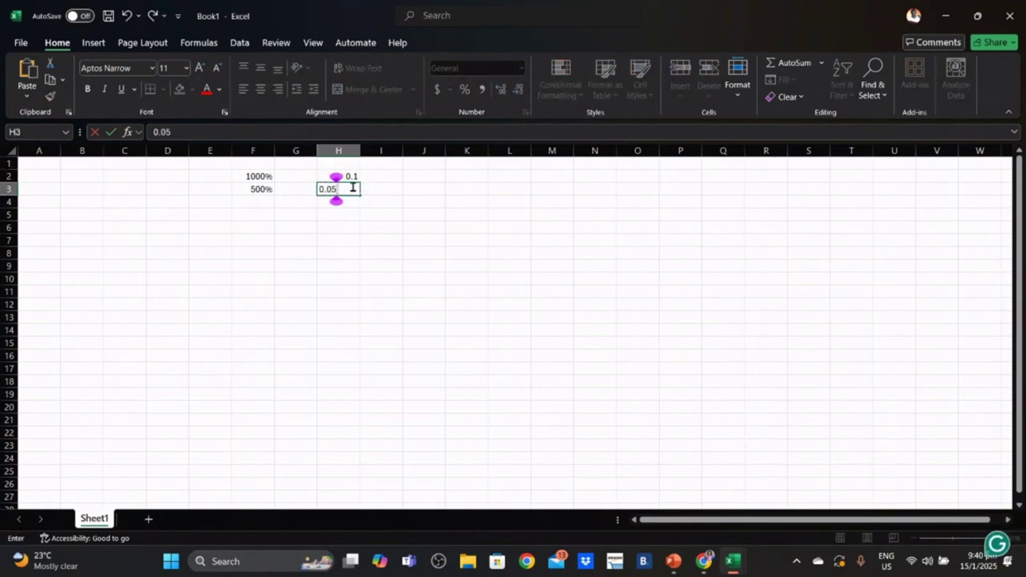
left_click(383, 193)
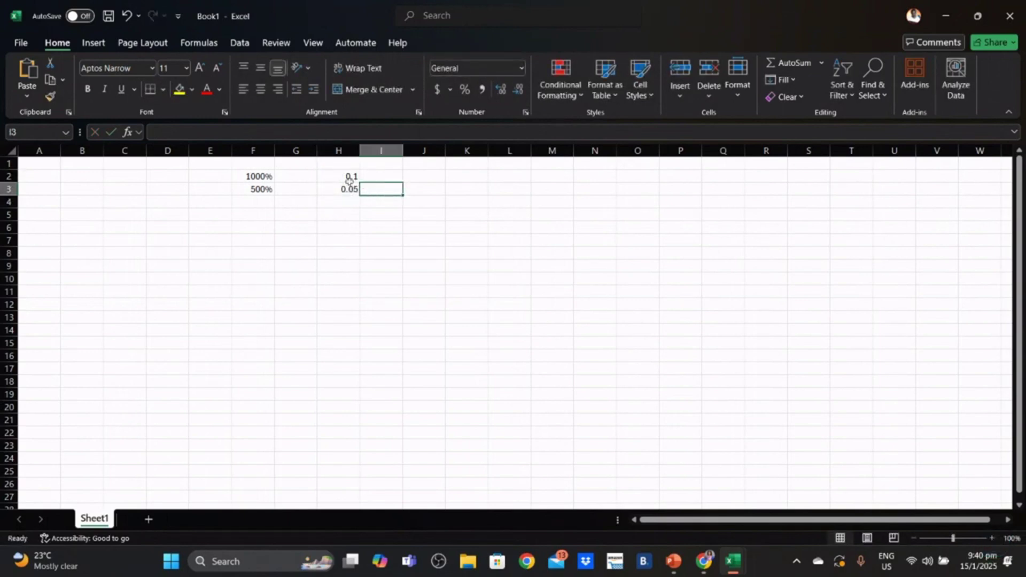
- Format the decimal values in H2:H3 as Percentage with 0 decimal places
left_click_drag(334, 175, 341, 191)
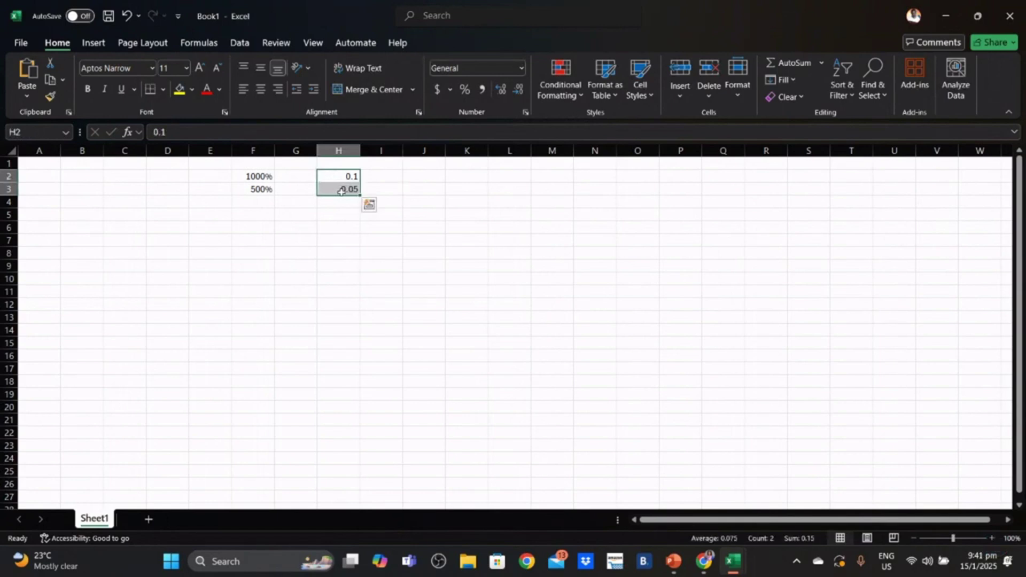
right_click(341, 191)
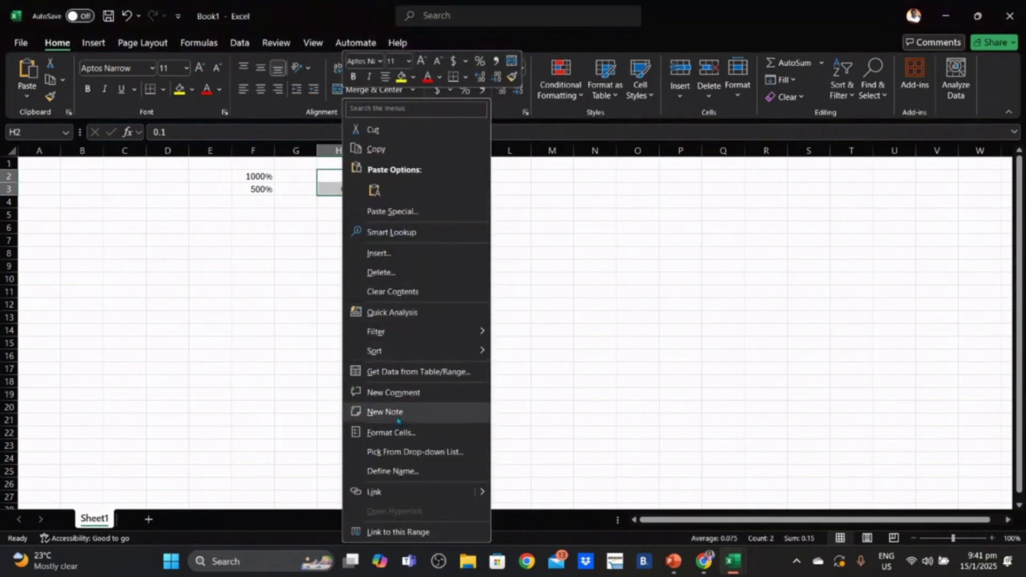
left_click(408, 437)
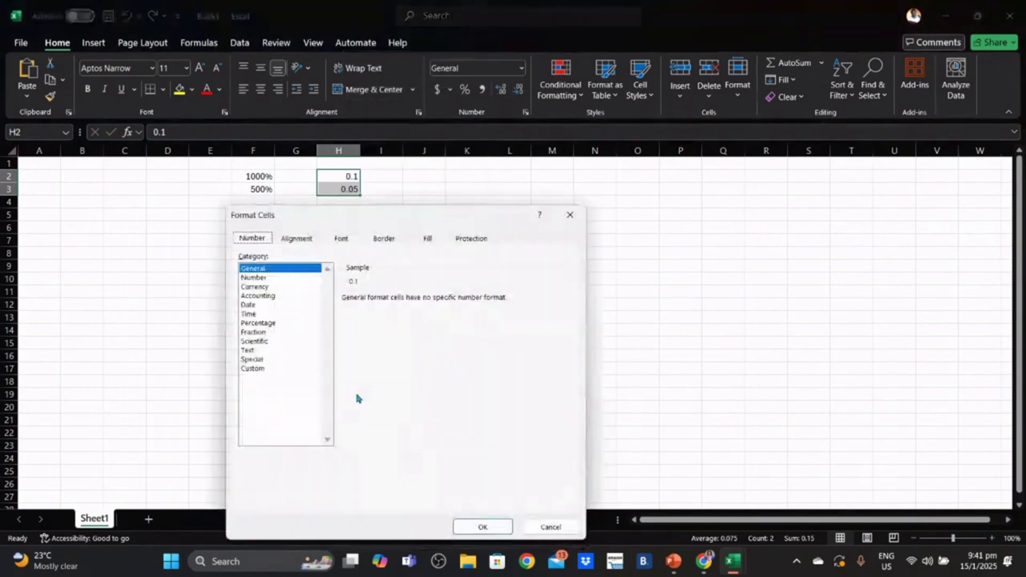
left_click(275, 324)
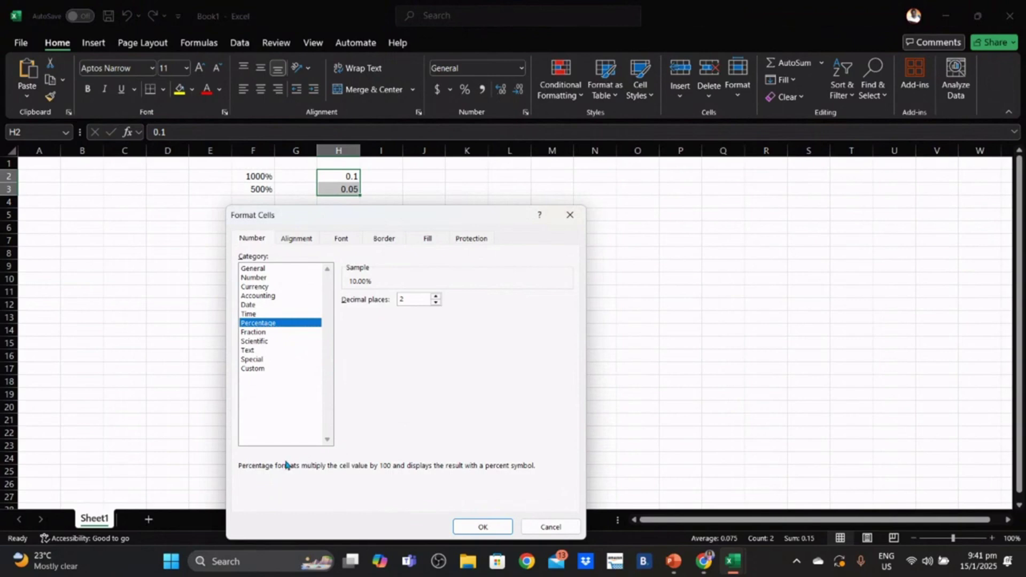
left_click(436, 303)
left_click(436, 302)
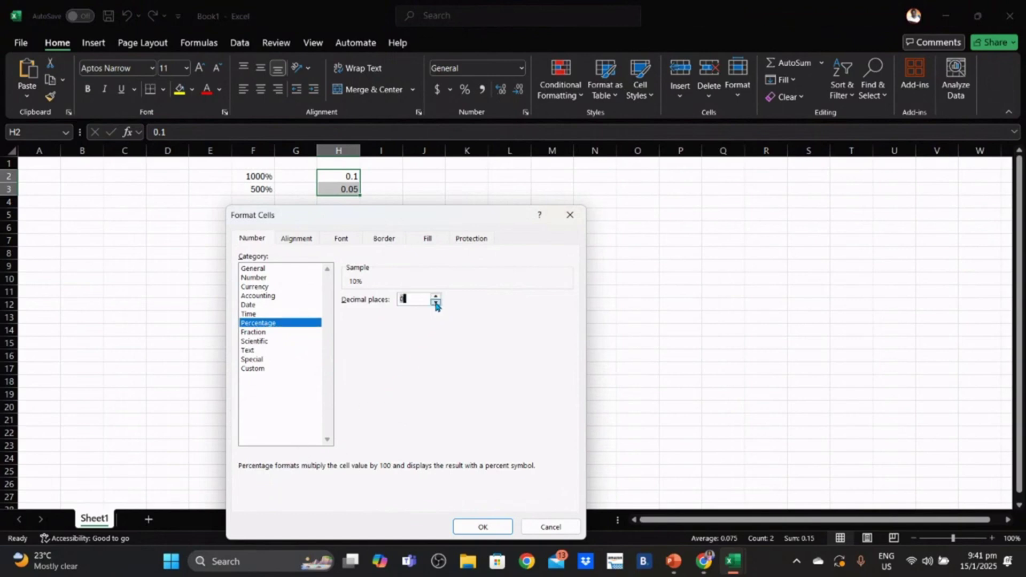
left_click(486, 527)
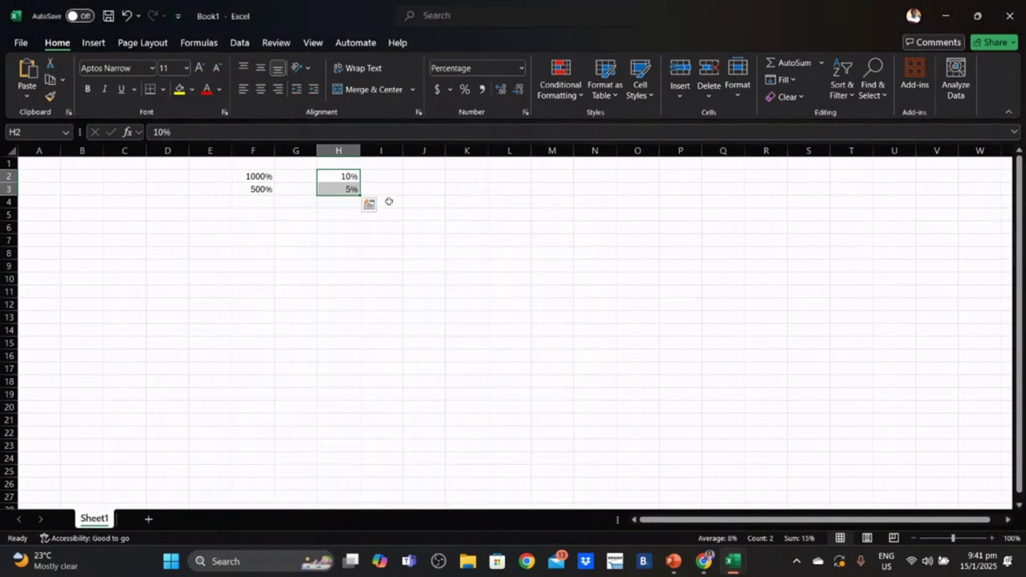
left_click(393, 202)
- Enlarge the percentages in H2:H3 to font size 28
left_click(351, 176)
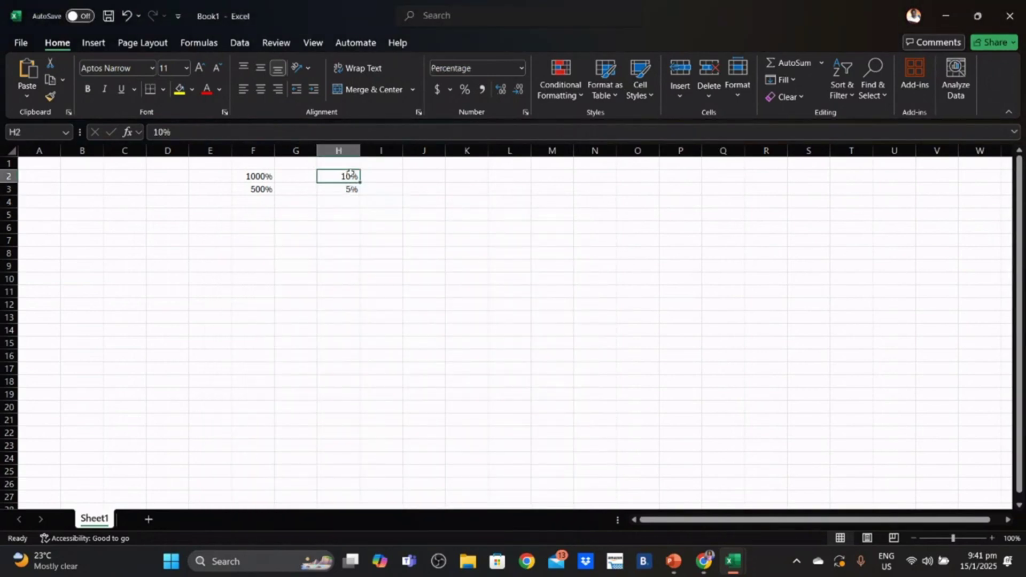
left_click_drag(350, 178, 351, 189)
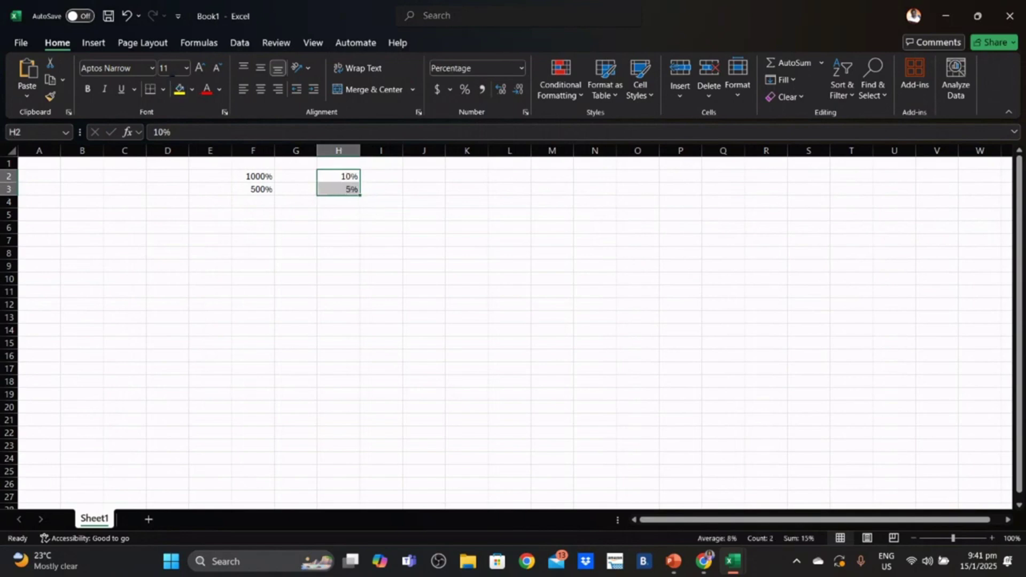
left_click(186, 68)
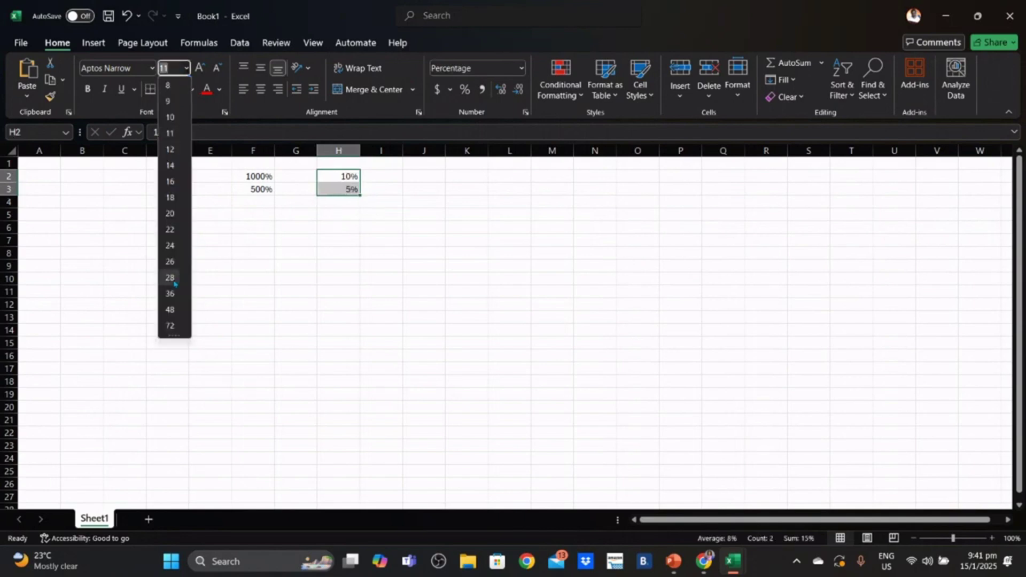
left_click(170, 277)
left_click(354, 316)
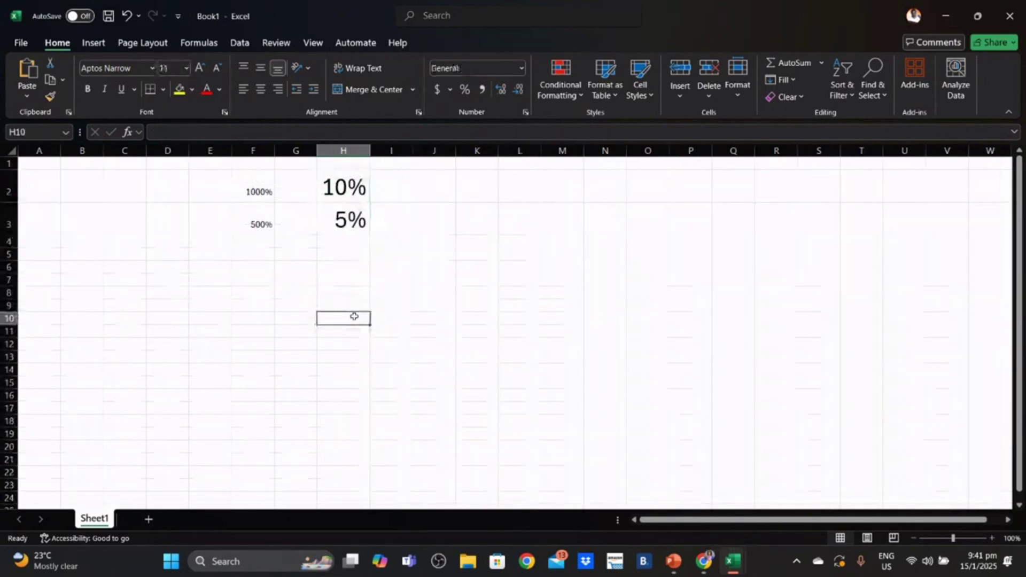
left_click(517, 305)
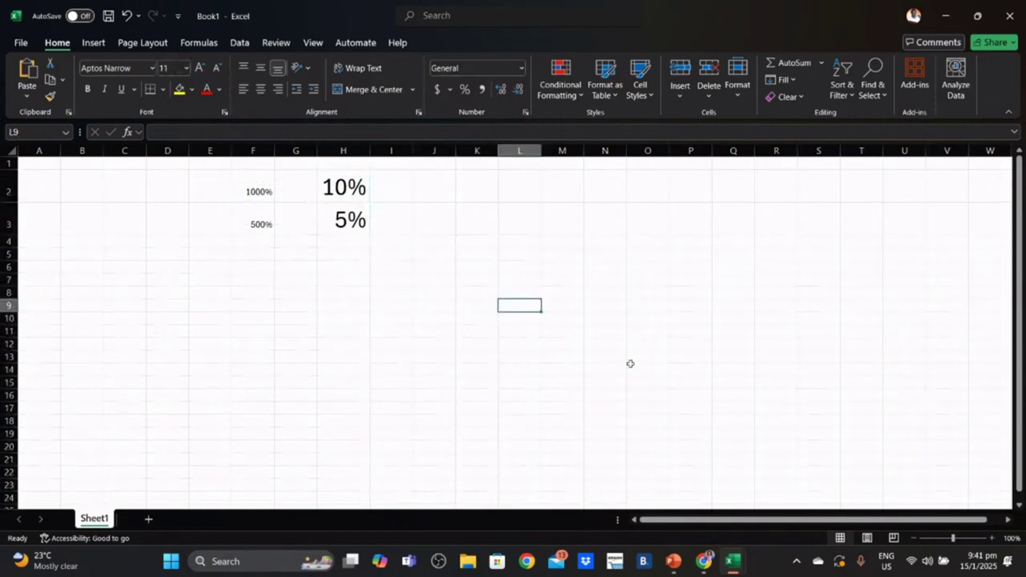
- Switch back to the Spreadsheet SBA instructions in Google Docs
mouse_move(704, 561)
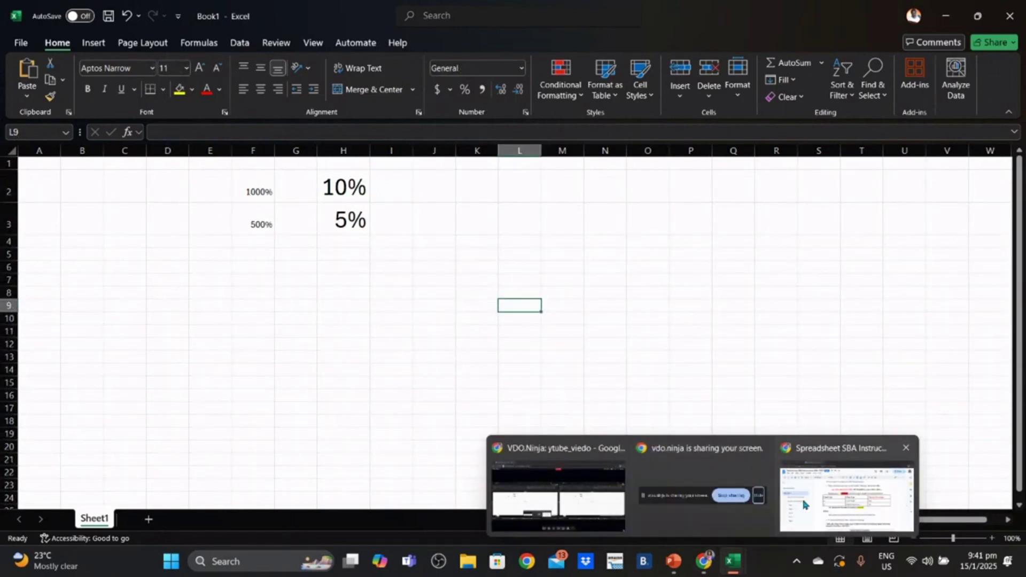